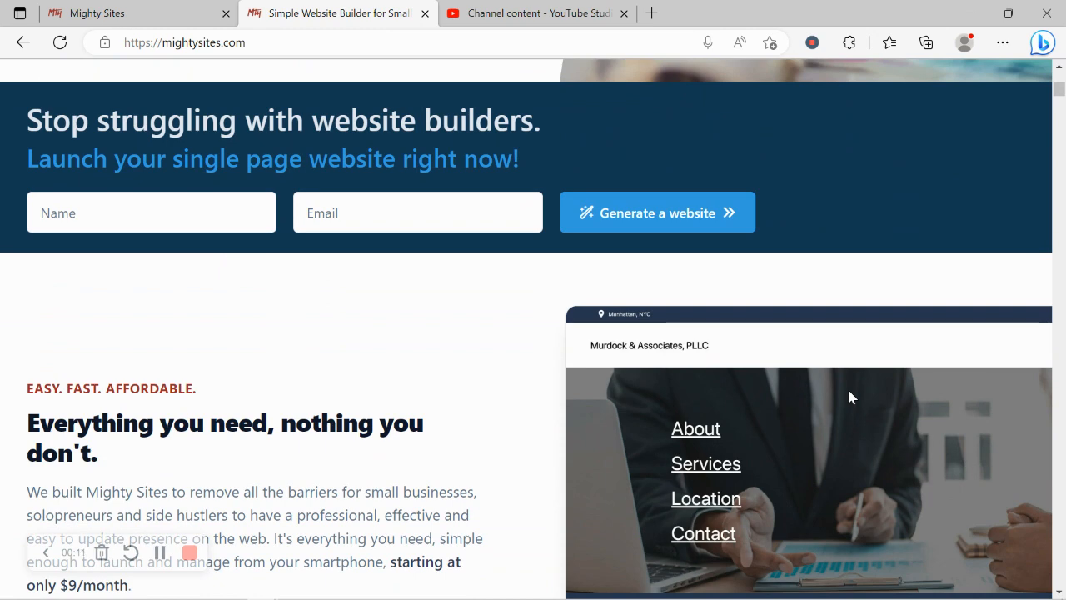
Switch to the Mighty Sites create-a-site page and browse the template grid.
scroll(849, 397, "down", 2)
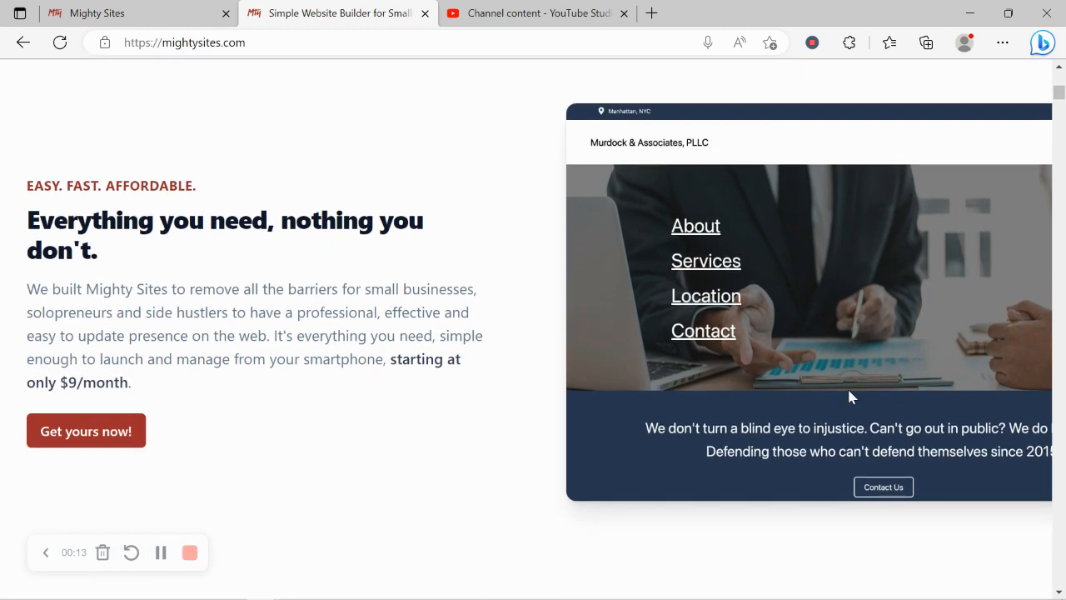
scroll(849, 396, "down", 1)
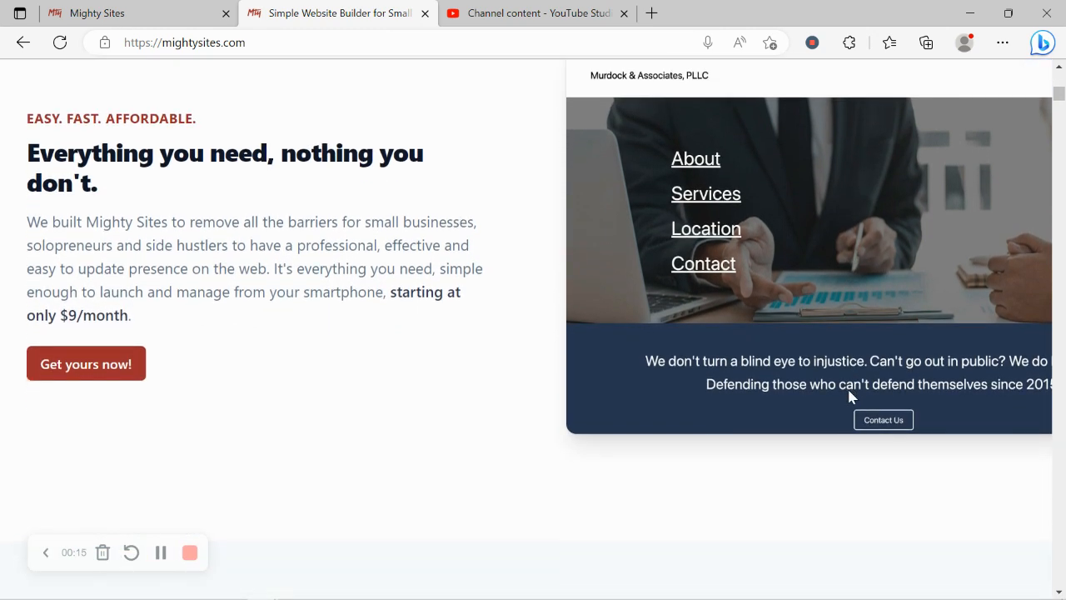
scroll(849, 396, "down", 4)
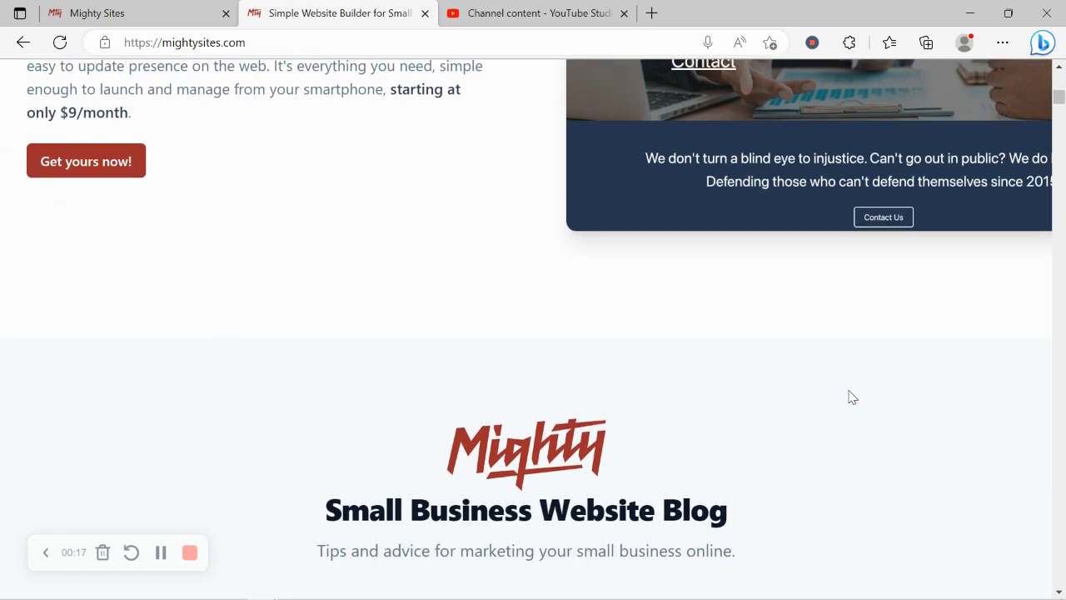
scroll(851, 397, "down", 3)
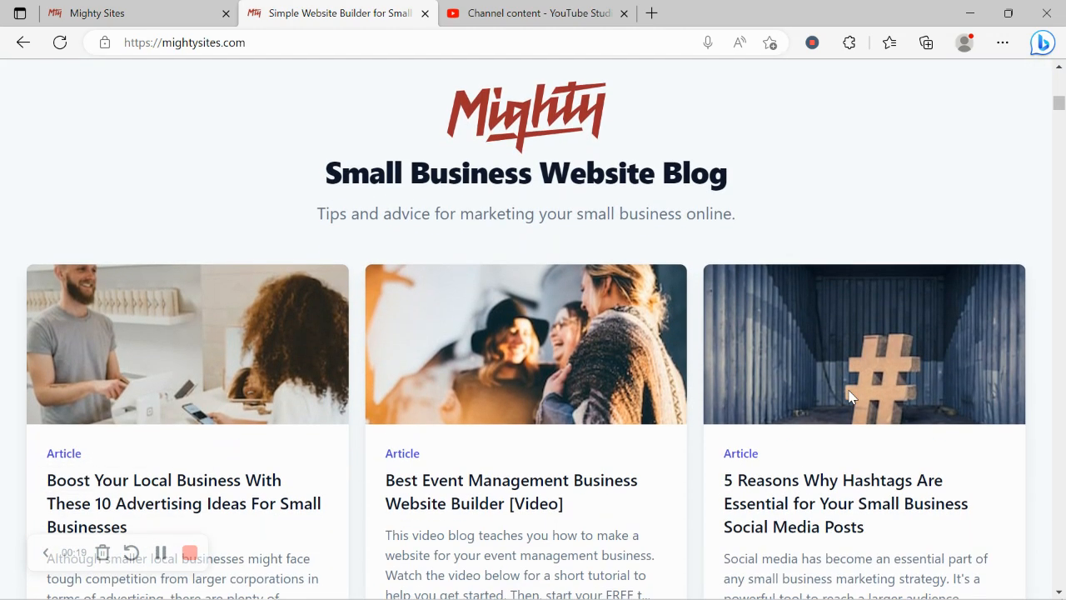
scroll(850, 397, "down", 5)
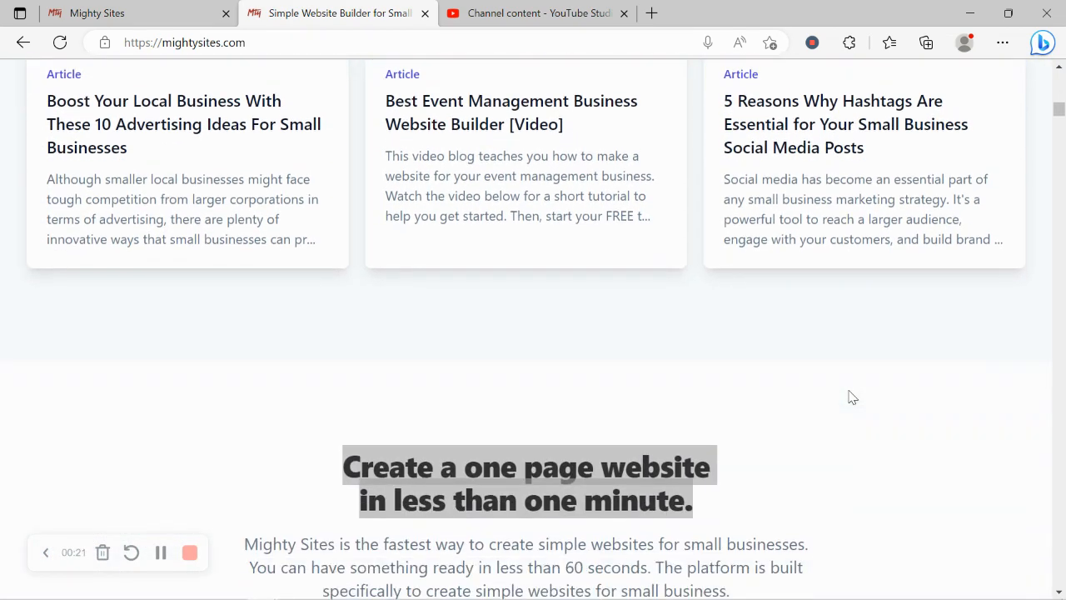
scroll(851, 396, "down", 1)
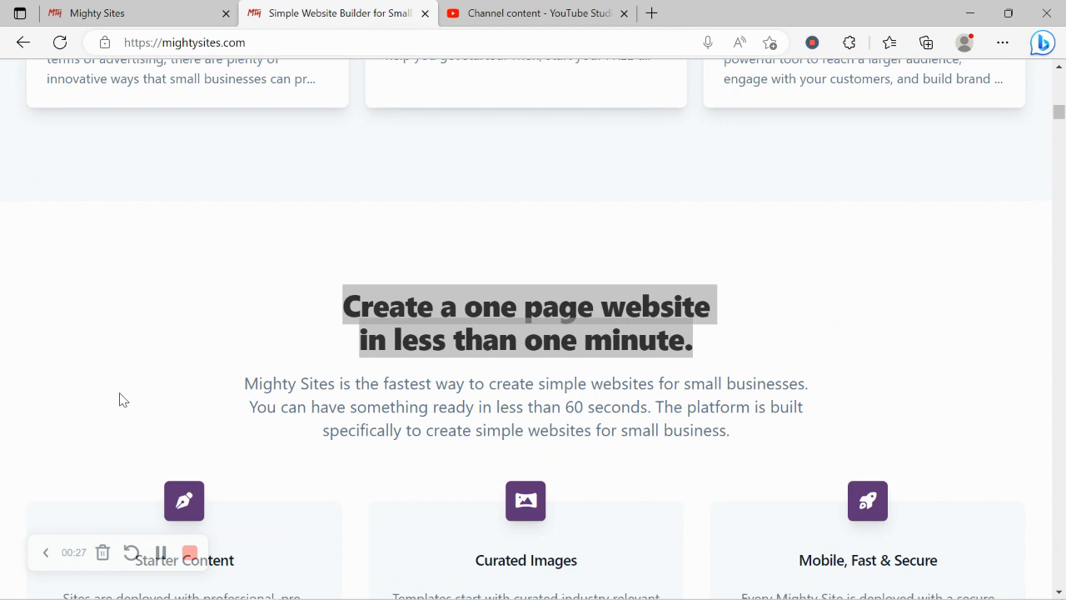
left_click(101, 6)
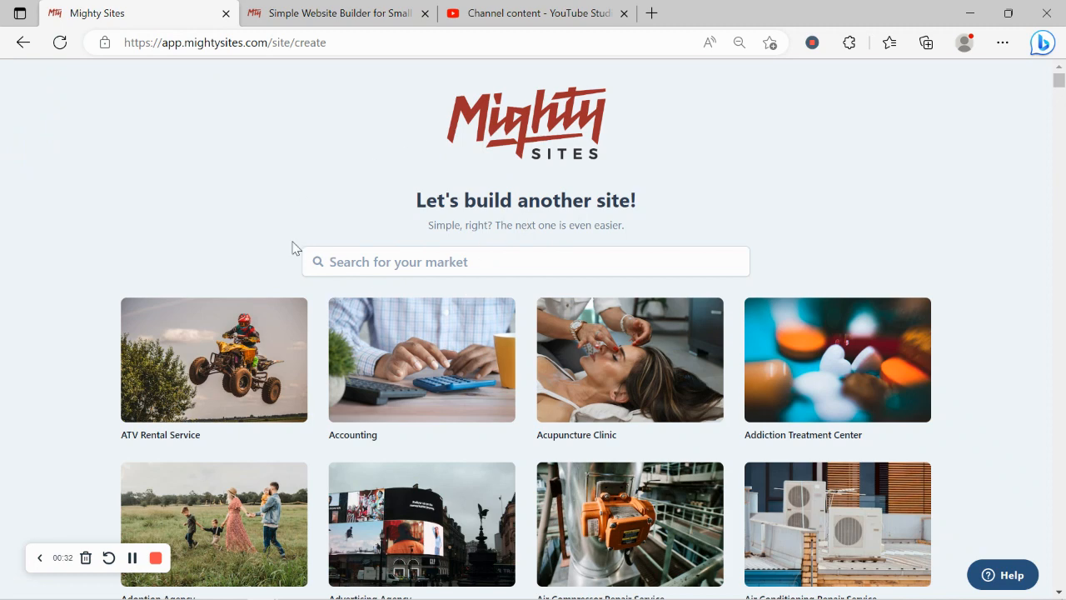
scroll(292, 142, "down", 4)
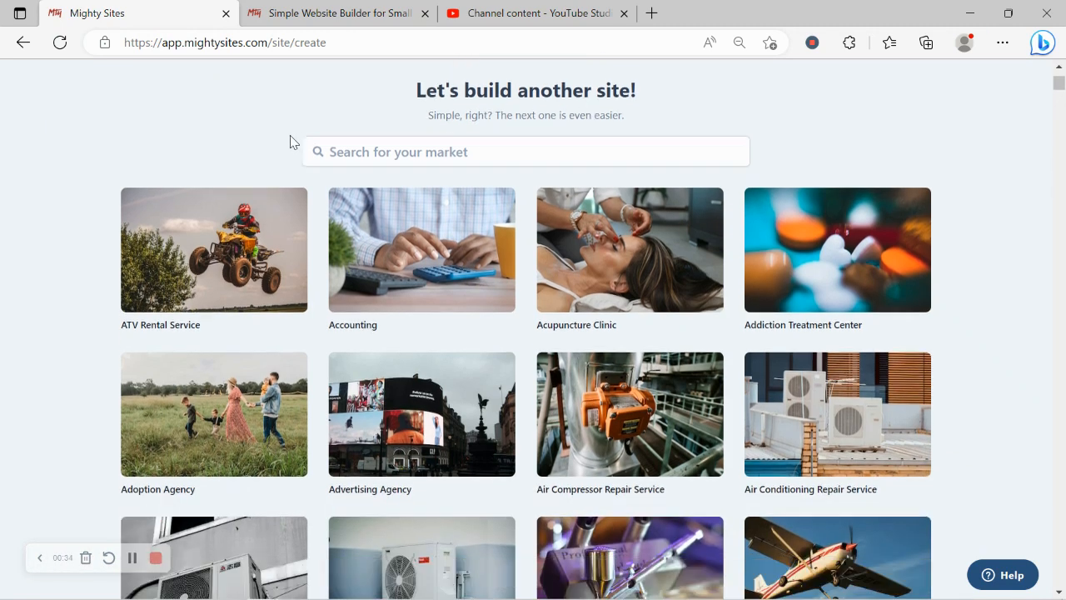
scroll(290, 143, "down", 5)
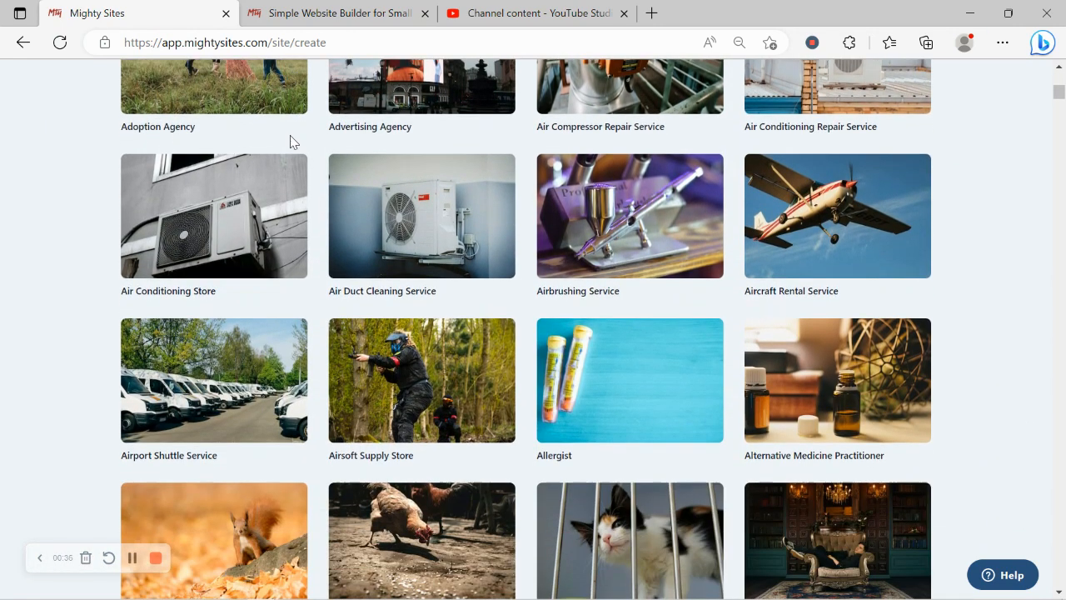
scroll(291, 142, "down", 5)
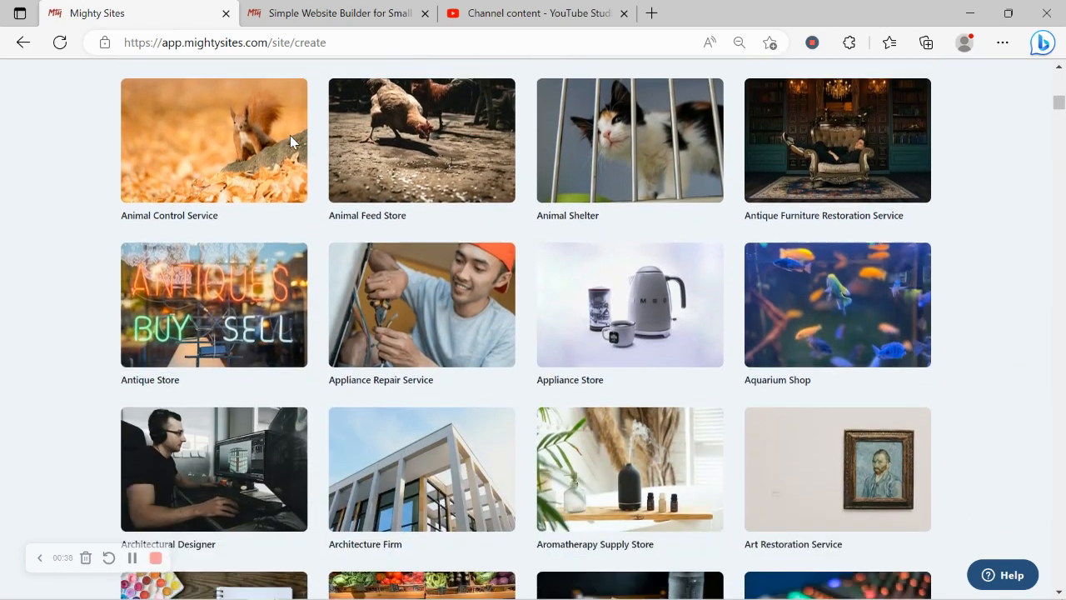
scroll(290, 142, "down", 5)
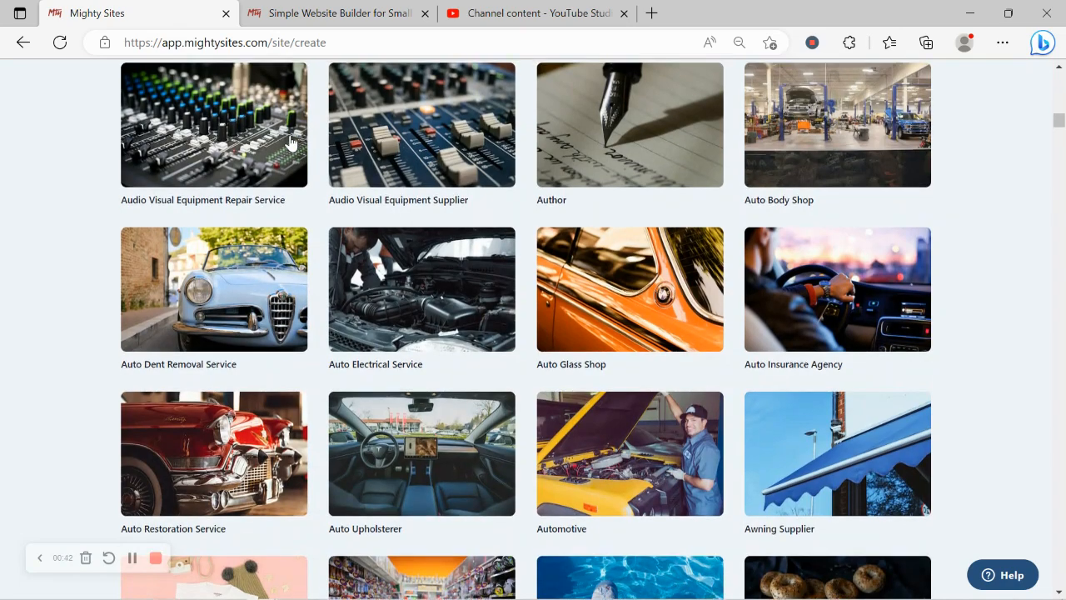
scroll(290, 142, "up", 8)
scroll(290, 142, "up", 10)
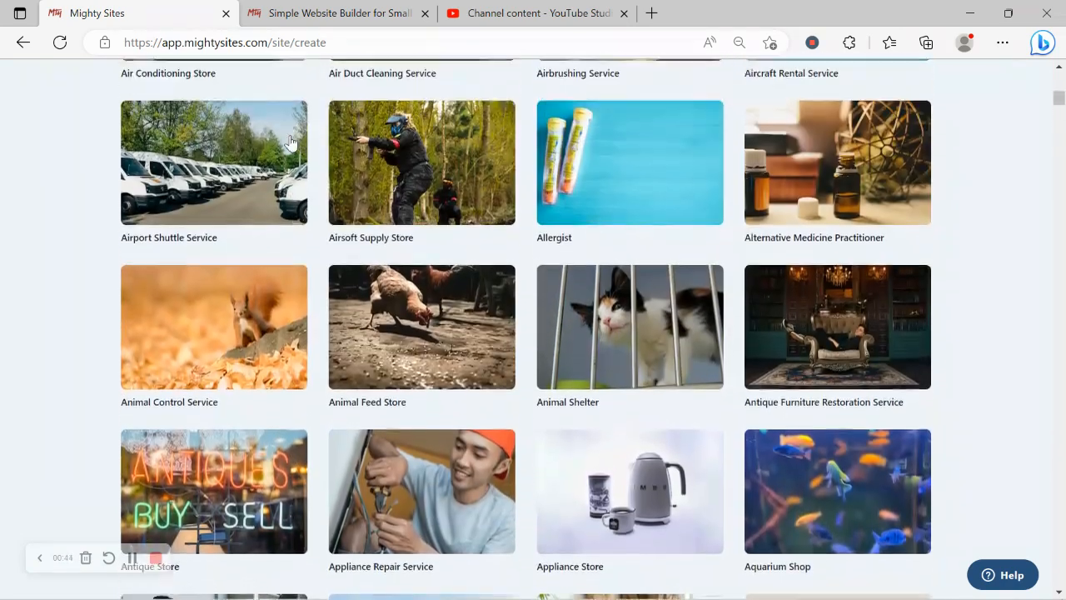
scroll(289, 141, "up", 2)
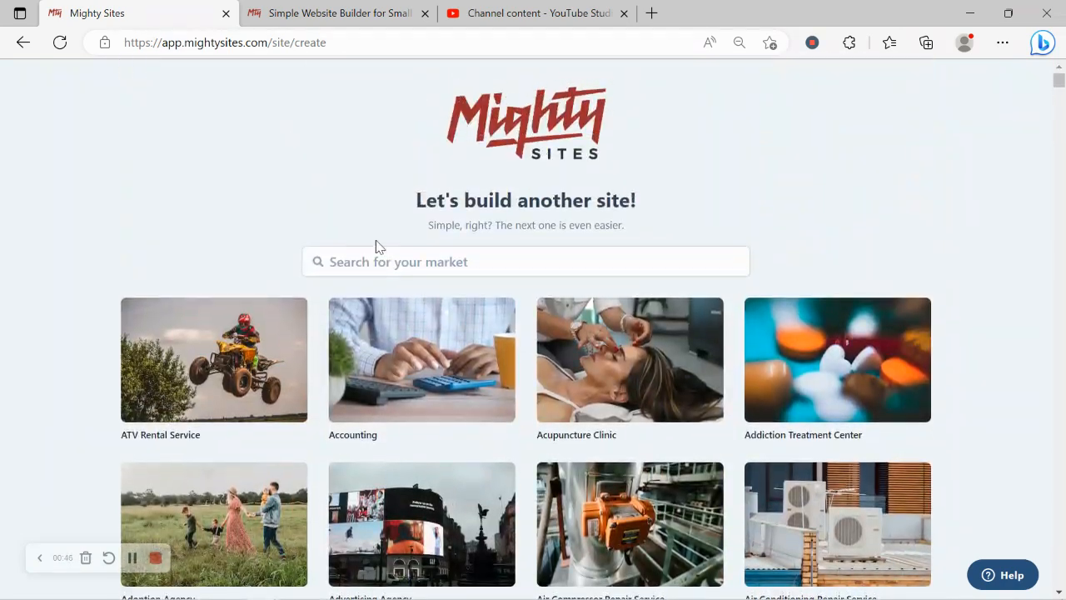
Search the templates for 'day sp' and pick the Day Spa template.
left_click(380, 248)
type("day sp")
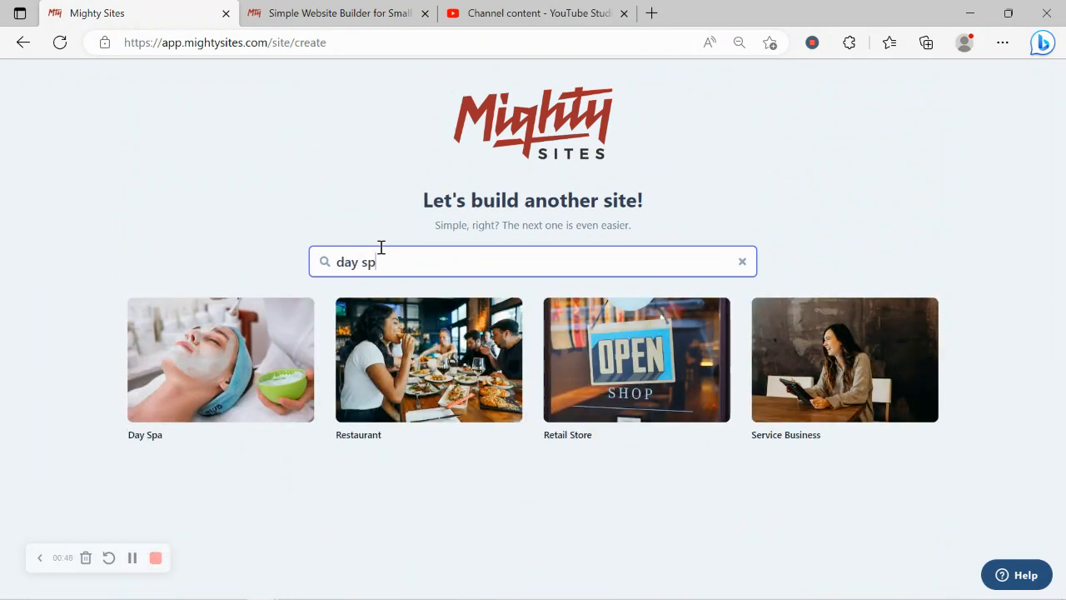
left_click(183, 414)
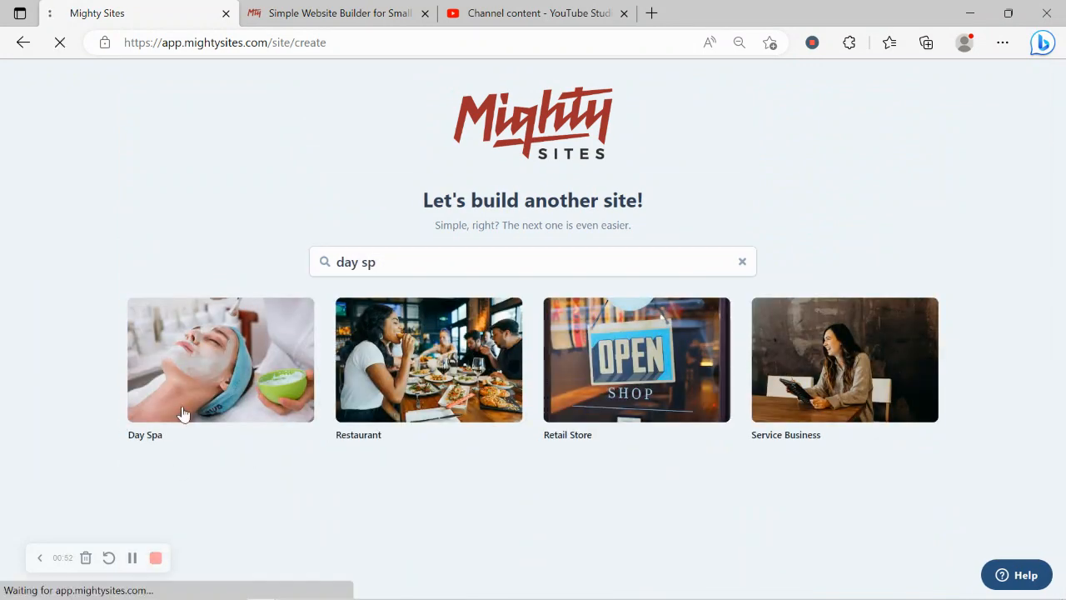
Enter 'Rochelle's Day Spa' as the company name.
key("Caps_Lock")
type("R")
key("Caps_Lock")
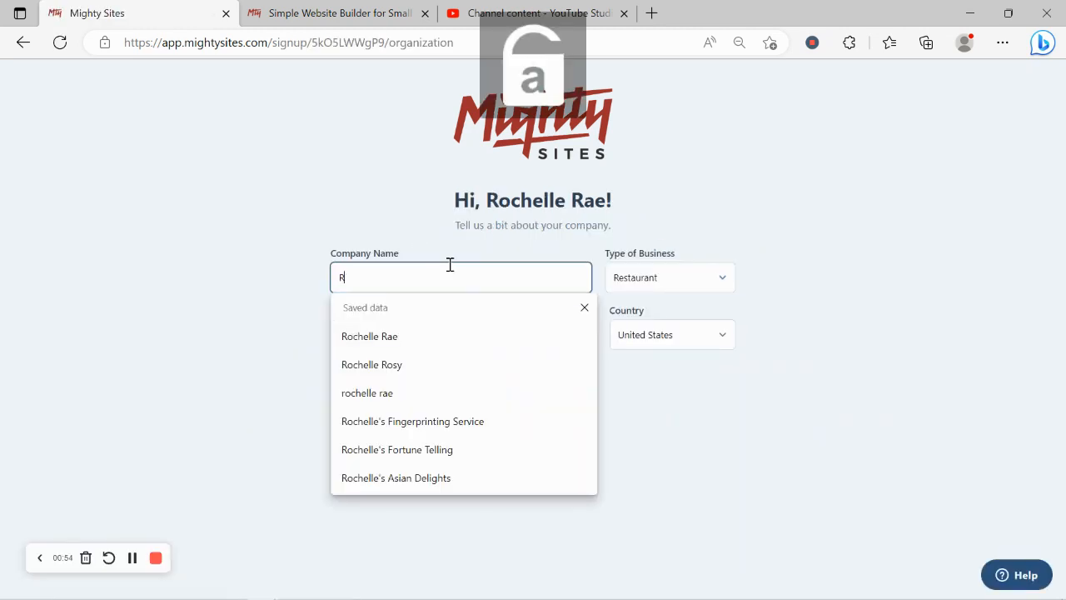
type("ochelle's")
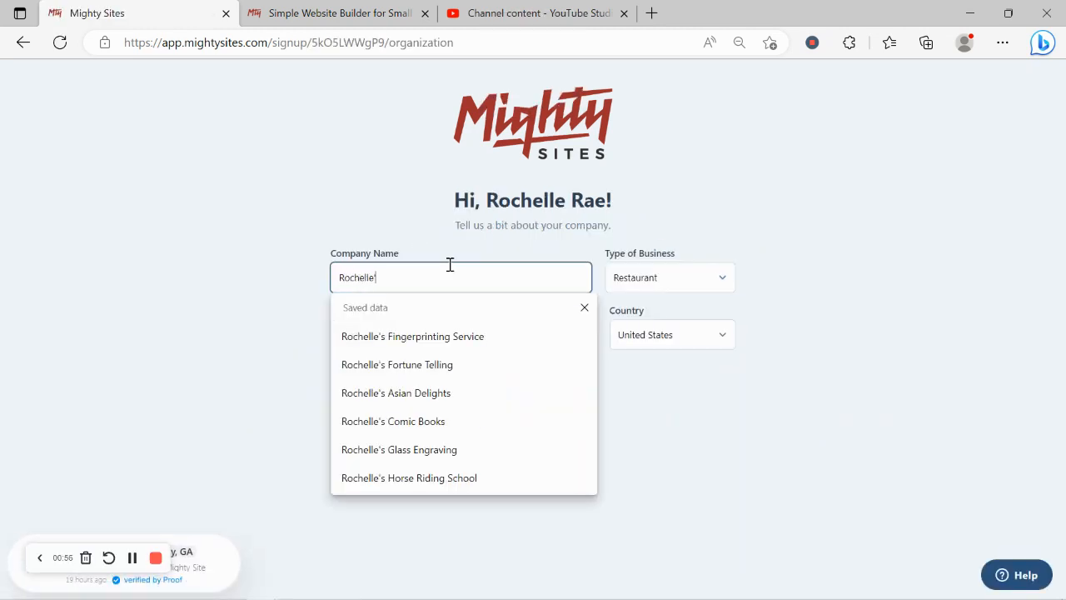
key("Caps_Lock")
type("D")
key("Caps_Lock")
type("y")
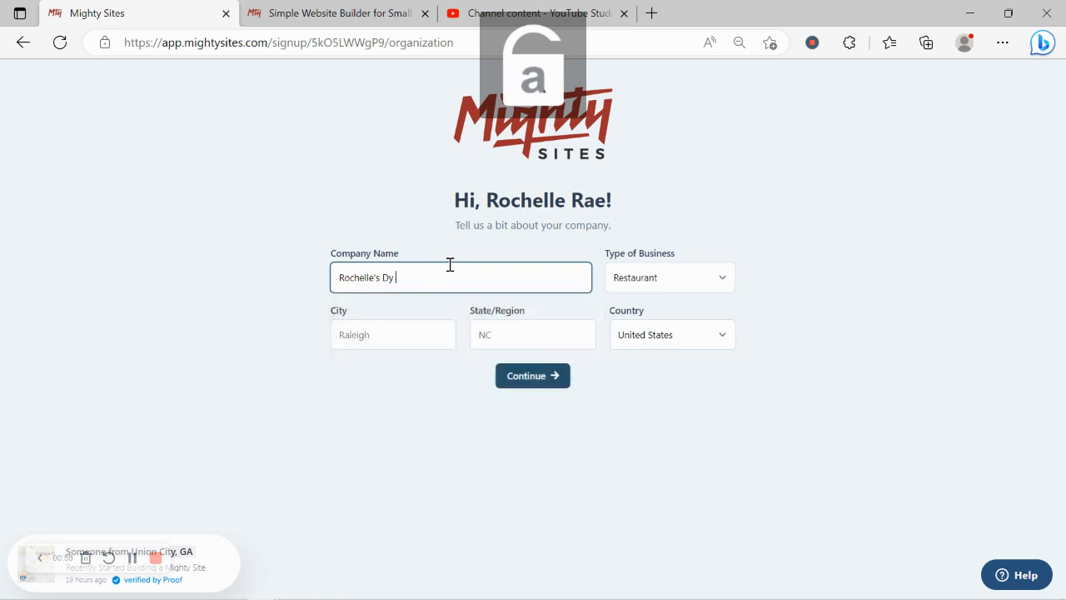
key("Caps_Lock")
type("SA=")
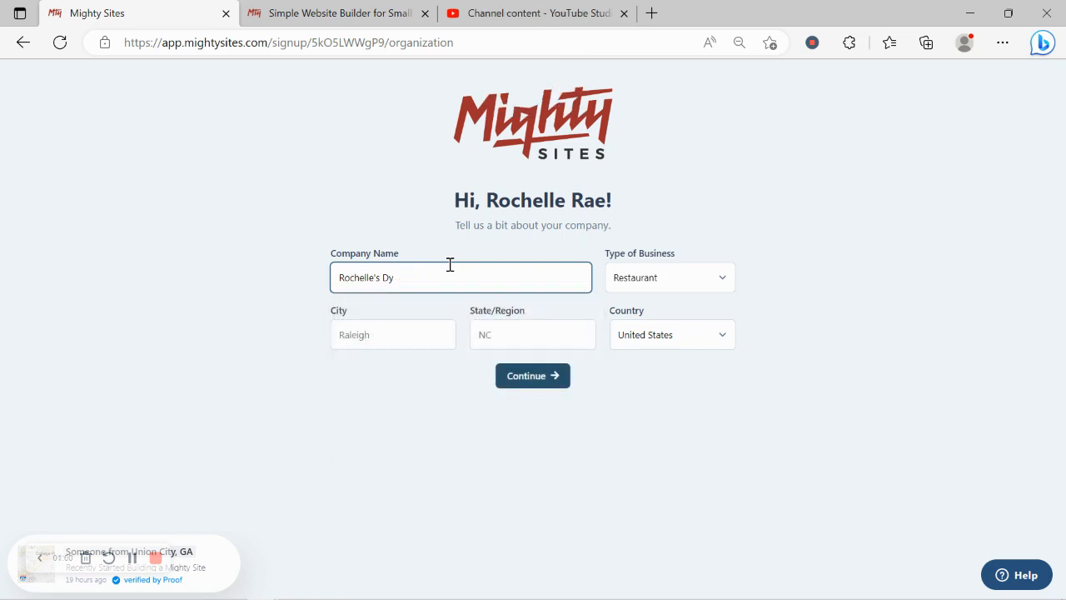
key("BackSpace")
key("Caps_Lock")
type("ay")
key("Caps_Lock")
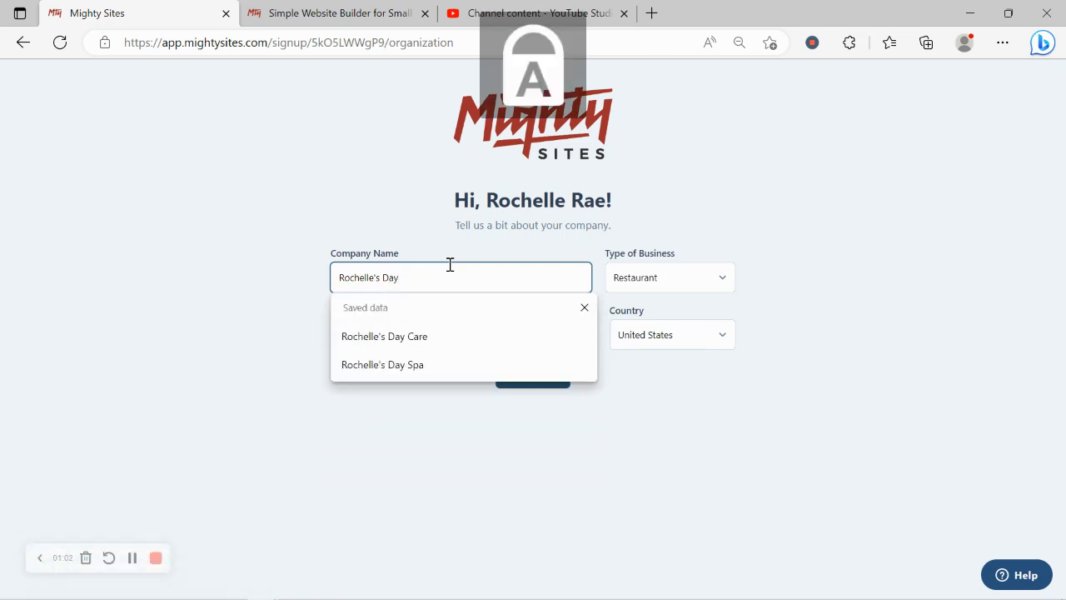
type("S")
key("Caps_Lock")
type("p")
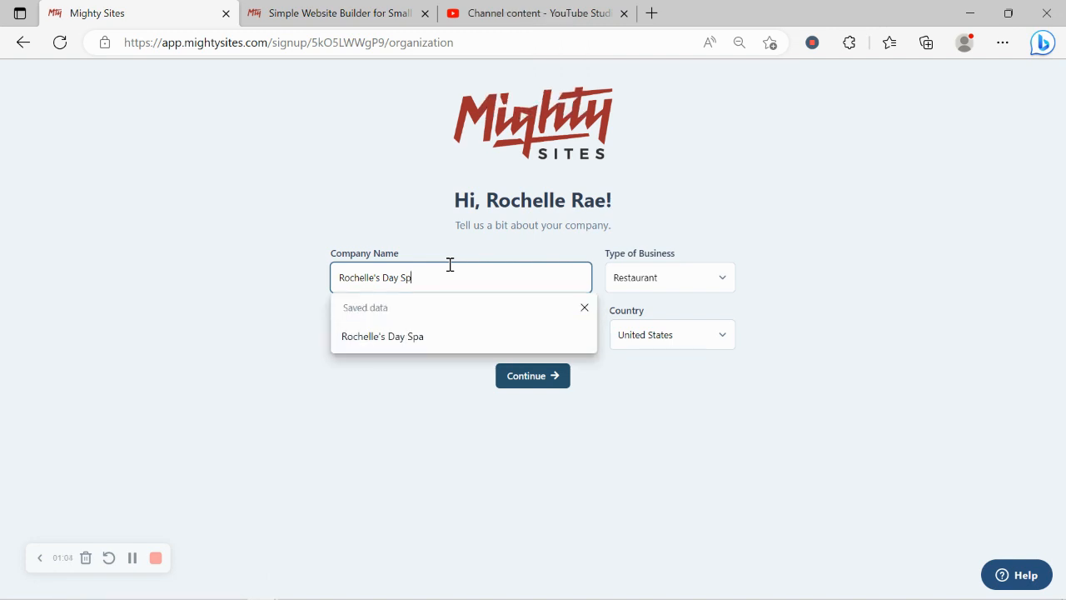
type("a")
Set the city to Denver and the state to Colorado.
left_click(419, 348)
key("Caps_Lock")
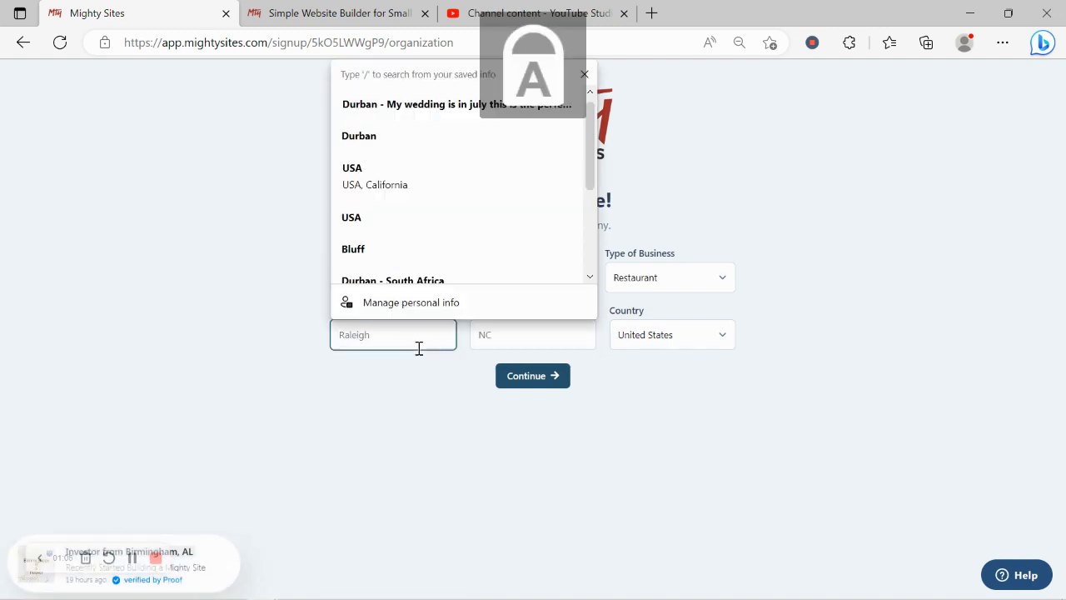
type("D")
key("Caps_Lock")
type("enver")
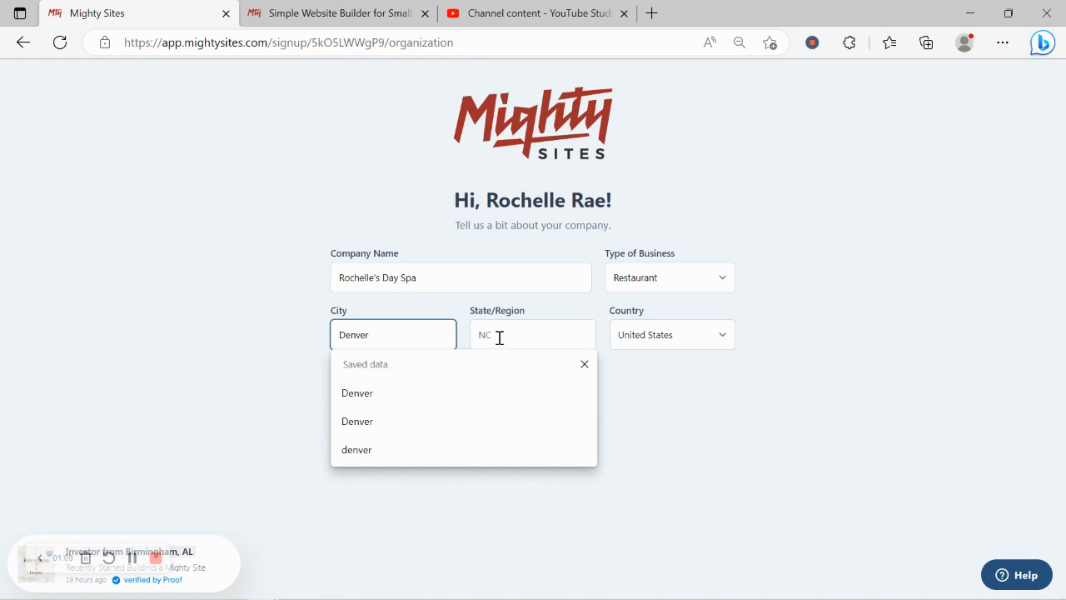
left_click(500, 337)
key("Caps_Lock")
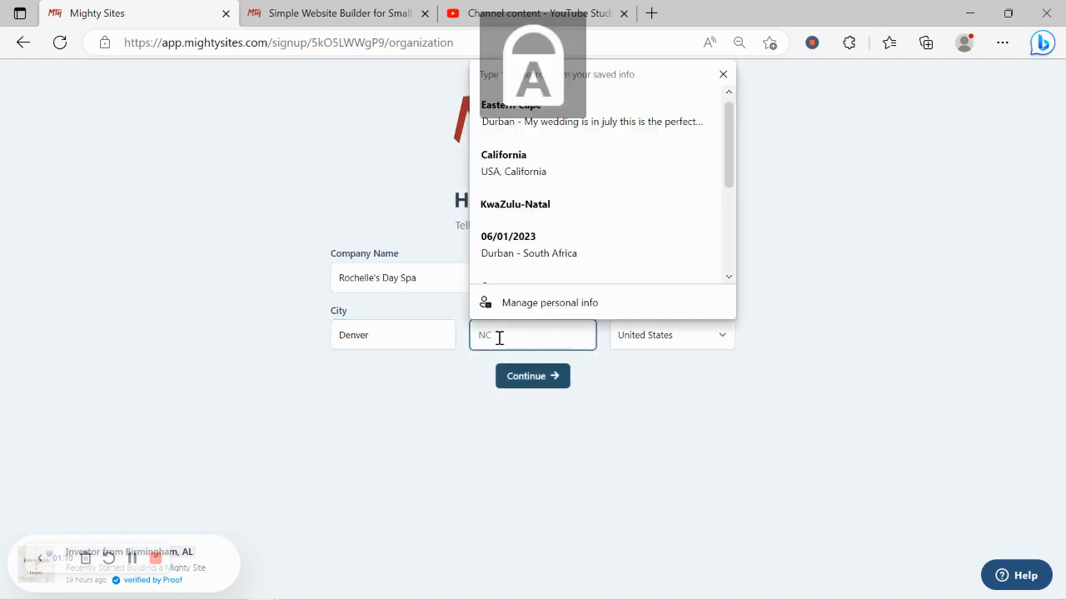
type("C")
key("Caps_Lock")
type("olorado")
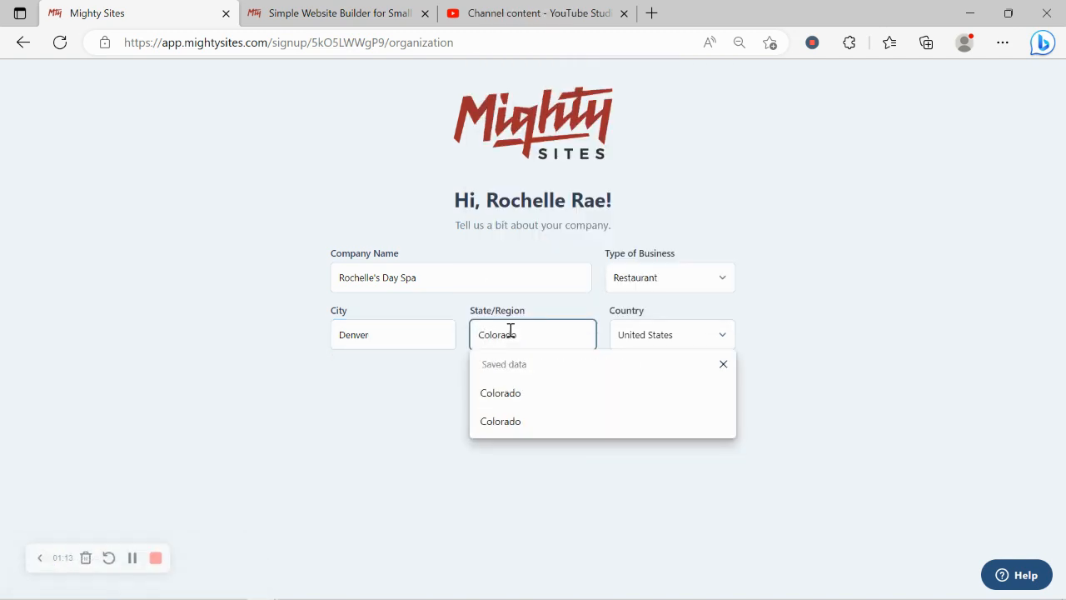
Choose Service as the type of business and continue.
left_click(690, 275)
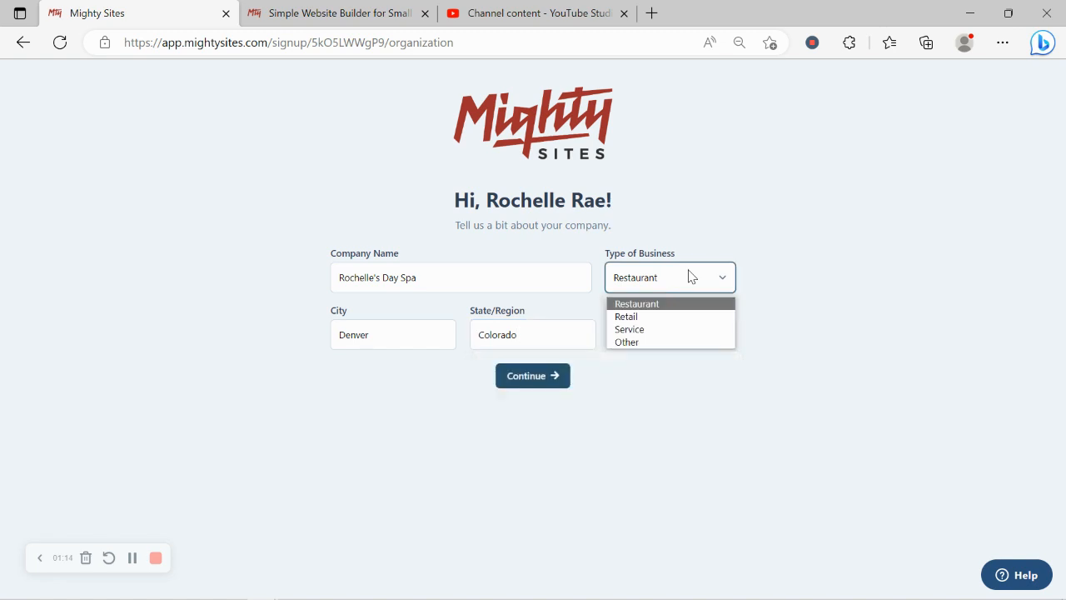
left_click(684, 330)
left_click(545, 378)
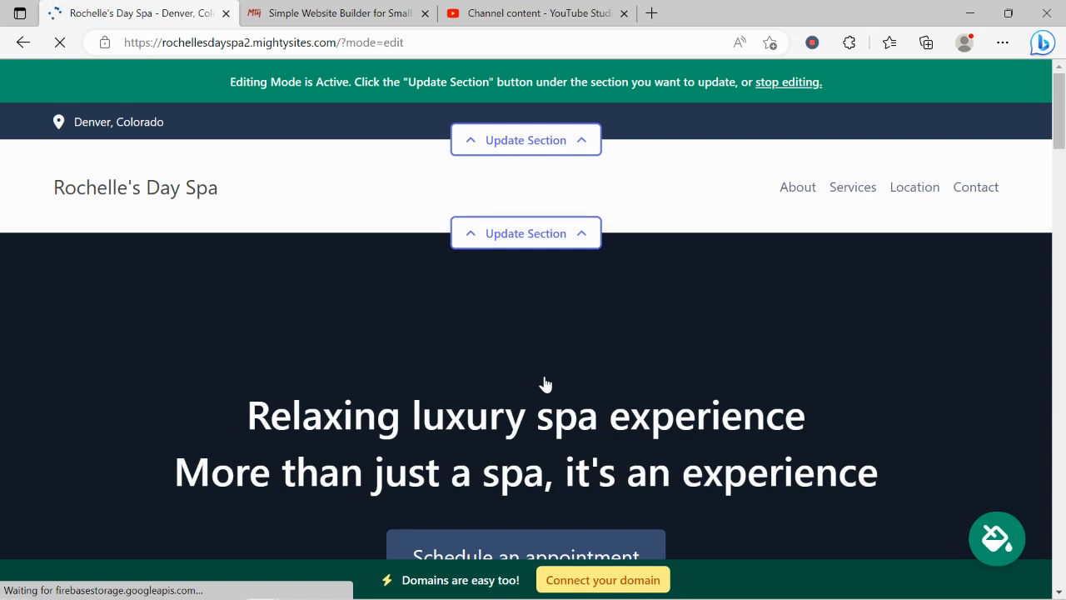
scroll(545, 384, "down", 1)
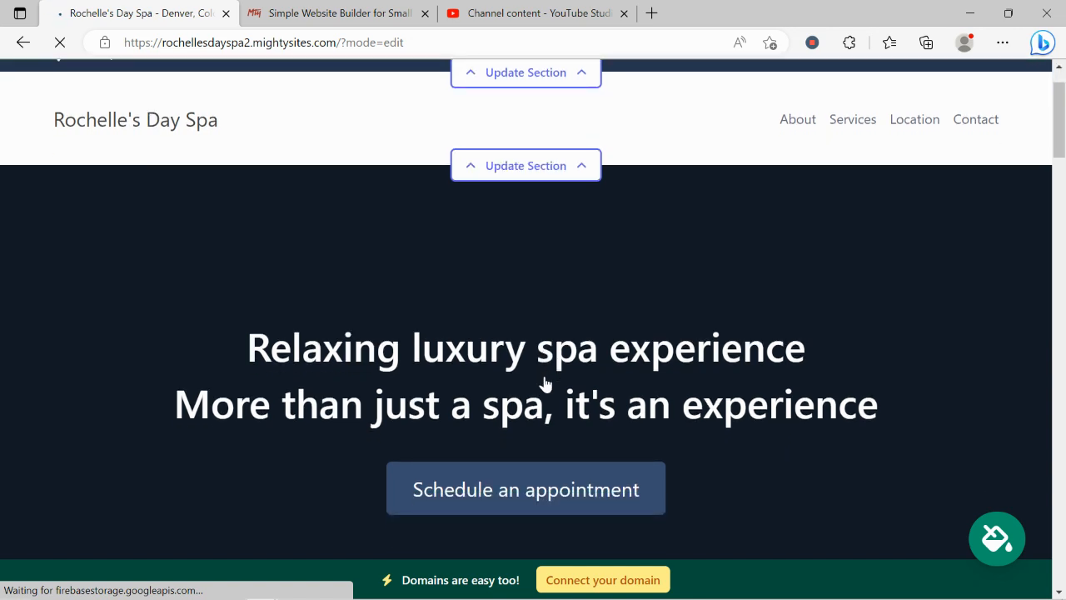
left_click_drag(244, 350, 932, 415)
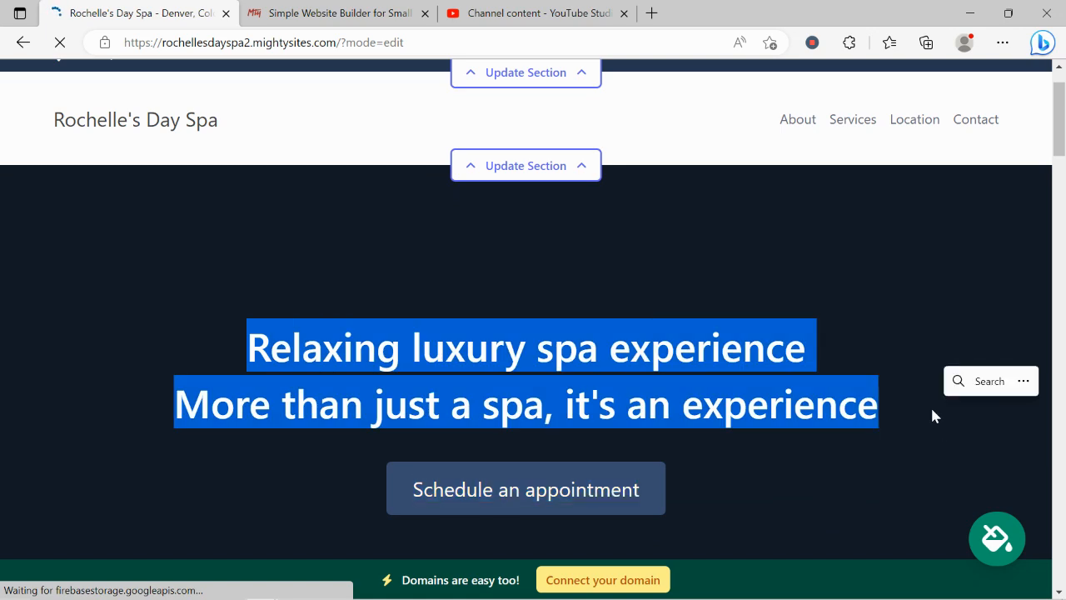
left_click(491, 376)
scroll(491, 379, "down", 3)
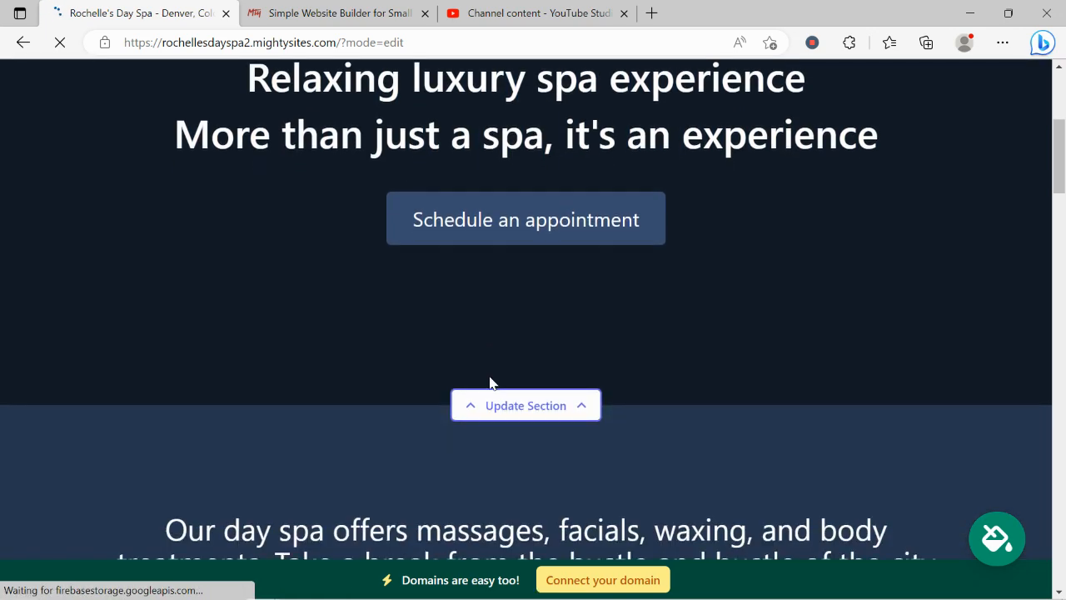
scroll(490, 381, "down", 2)
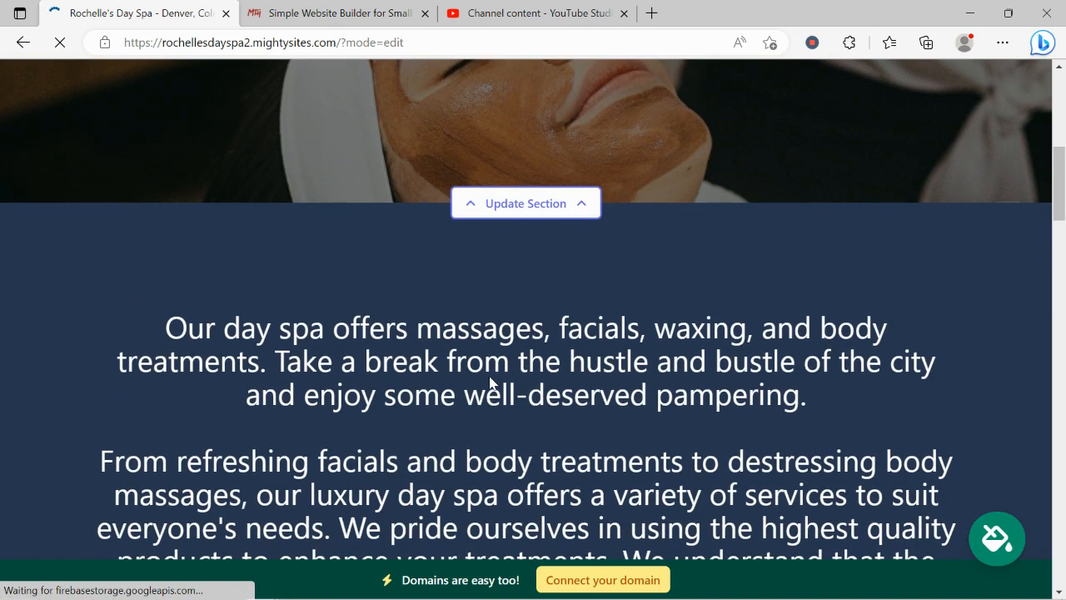
scroll(490, 381, "up", 2)
scroll(710, 306, "down", 8)
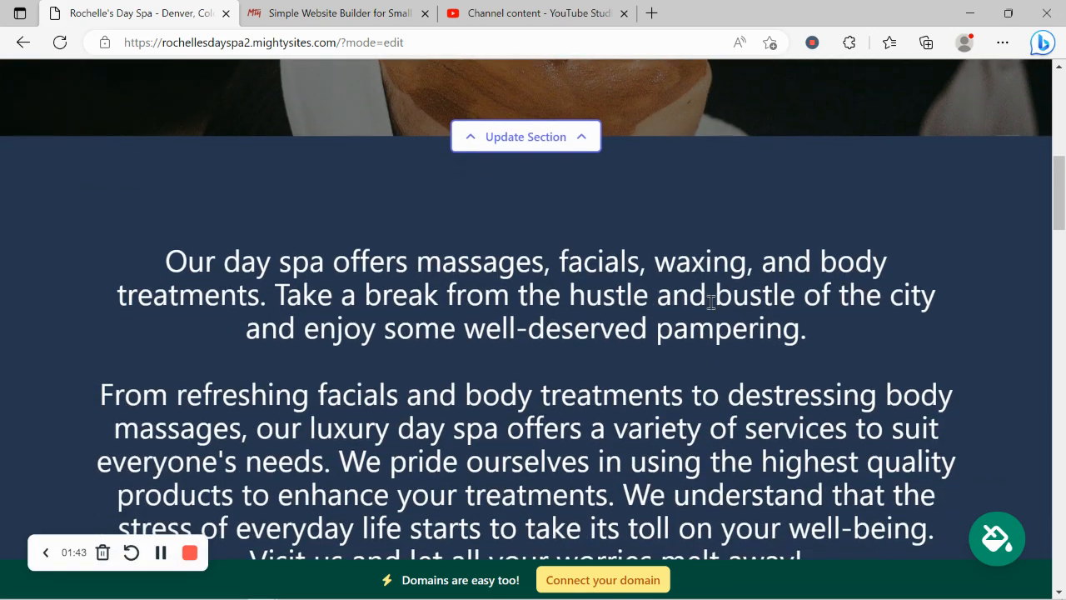
scroll(710, 309, "down", 4)
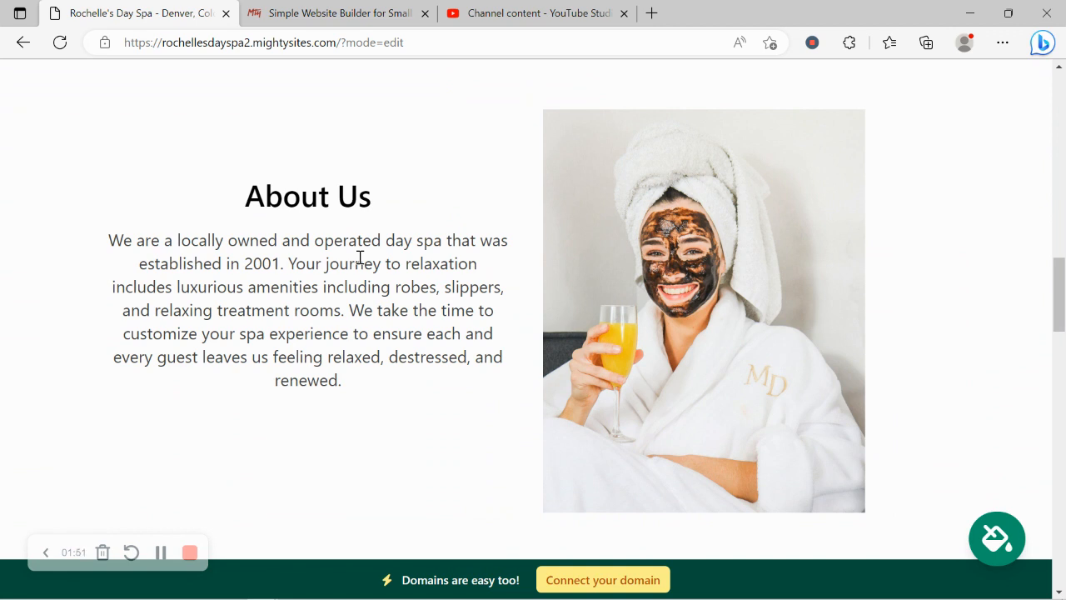
scroll(359, 259, "down", 3)
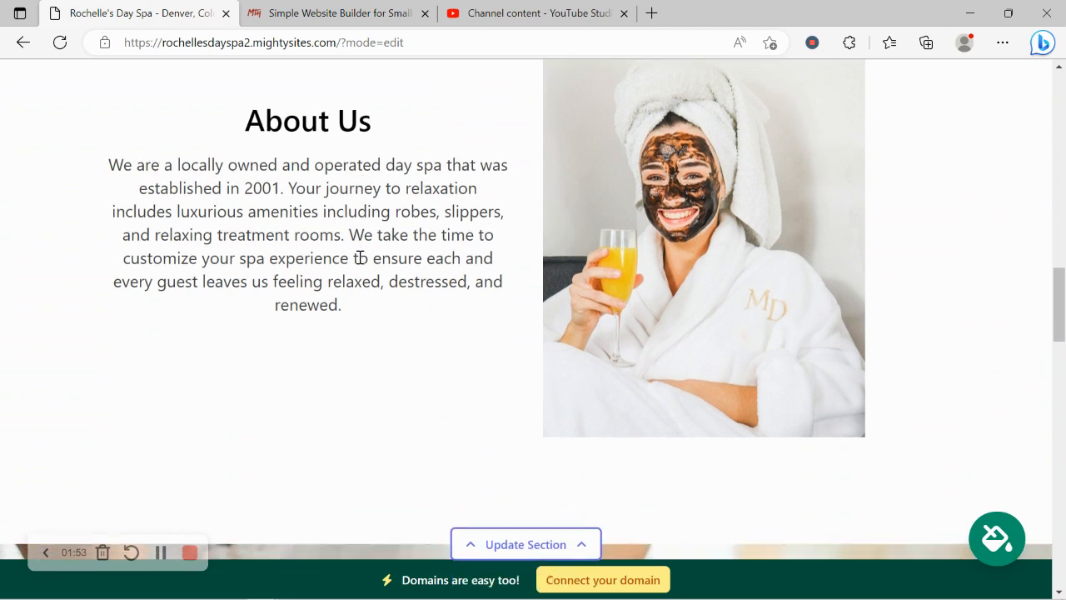
scroll(359, 264, "down", 4)
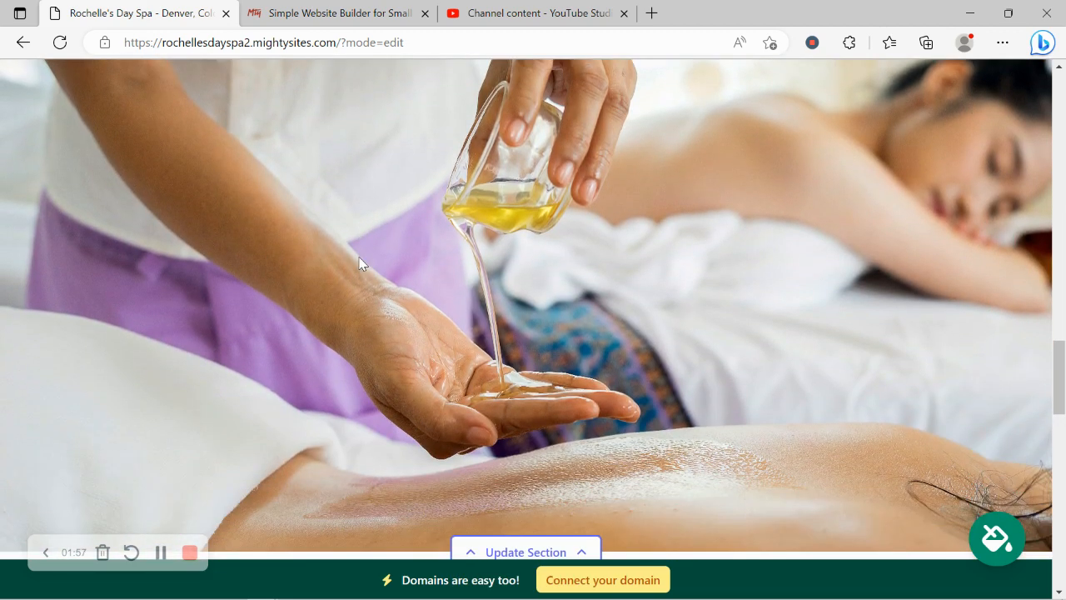
scroll(360, 263, "down", 2)
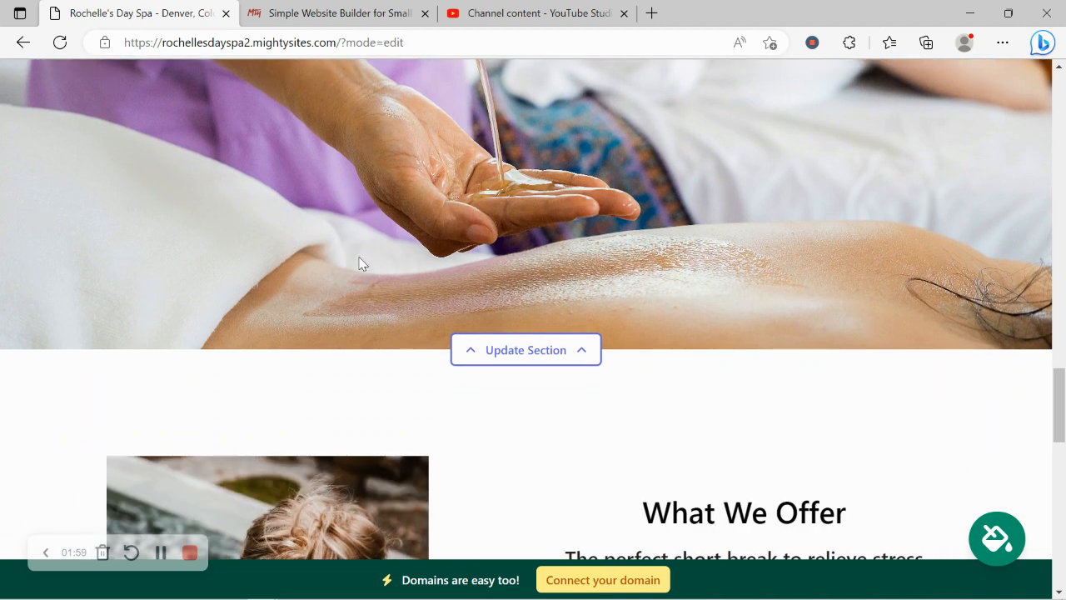
scroll(360, 263, "down", 3)
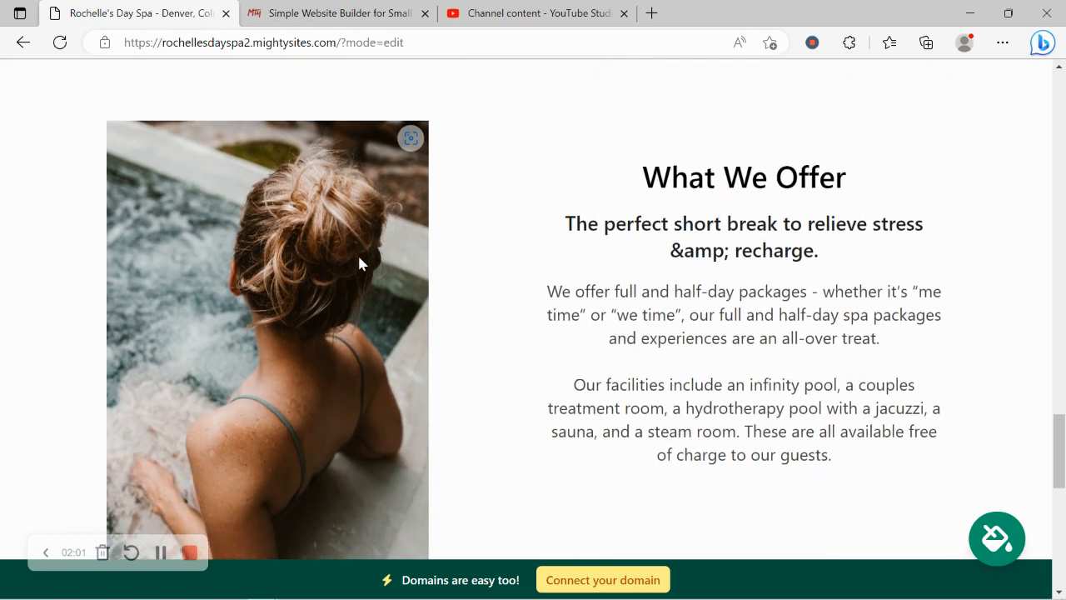
scroll(360, 263, "down", 2)
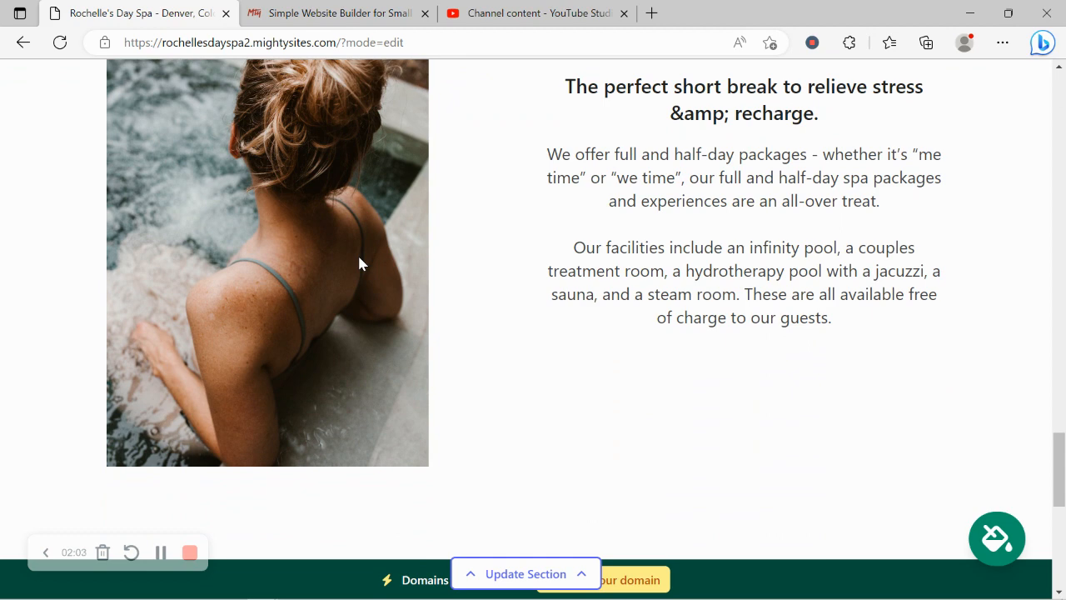
scroll(360, 263, "down", 3)
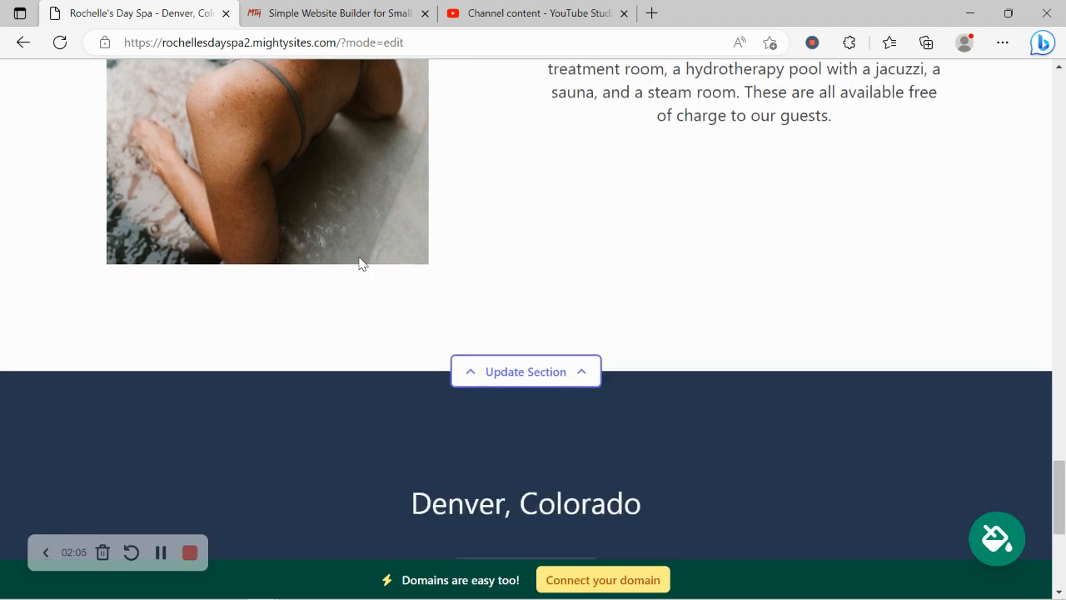
scroll(360, 263, "up", 5)
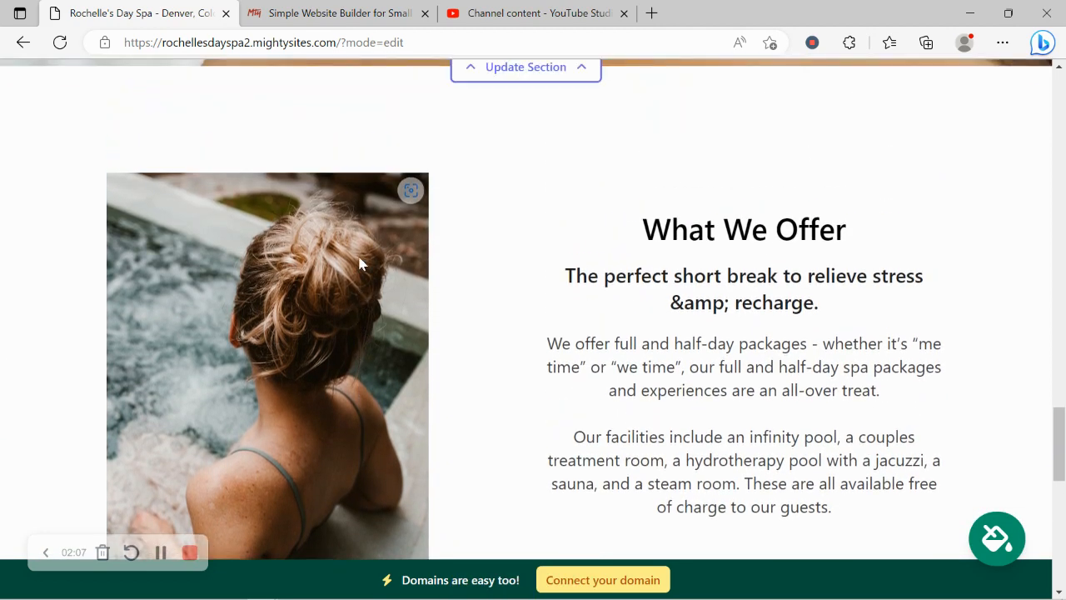
scroll(360, 263, "up", 8)
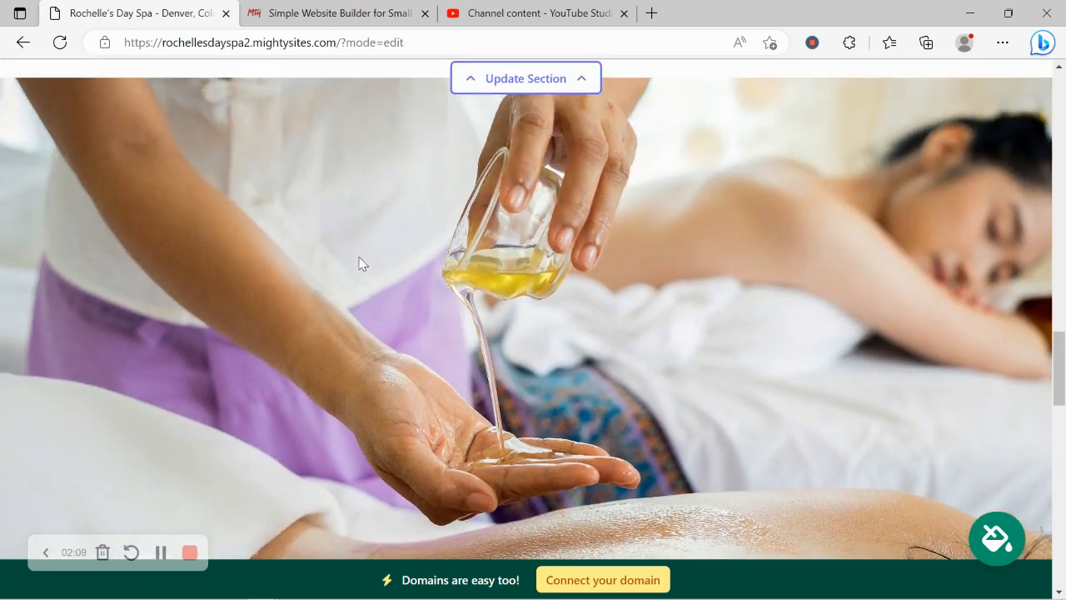
scroll(360, 263, "up", 6)
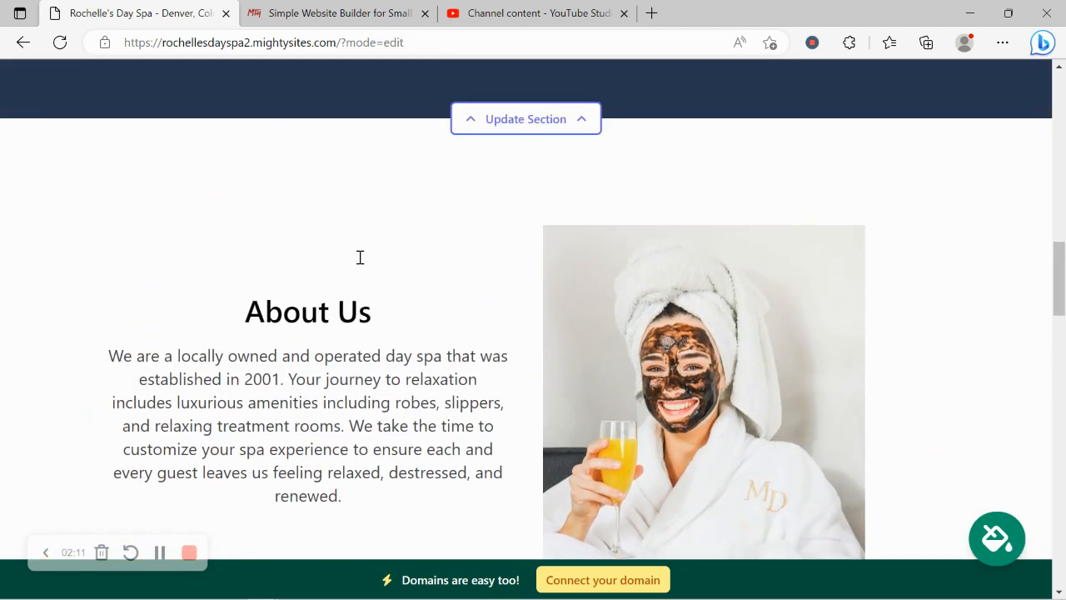
scroll(359, 263, "up", 6)
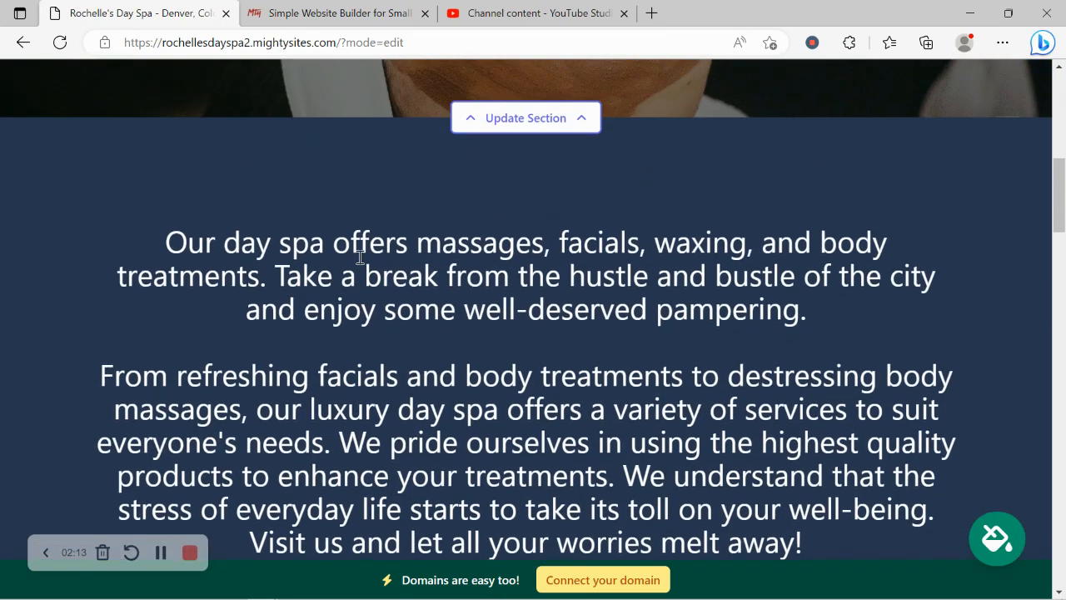
scroll(360, 257, "up", 10)
Enter the organization e-mail in the location form and set it to show on the site.
left_click(533, 138)
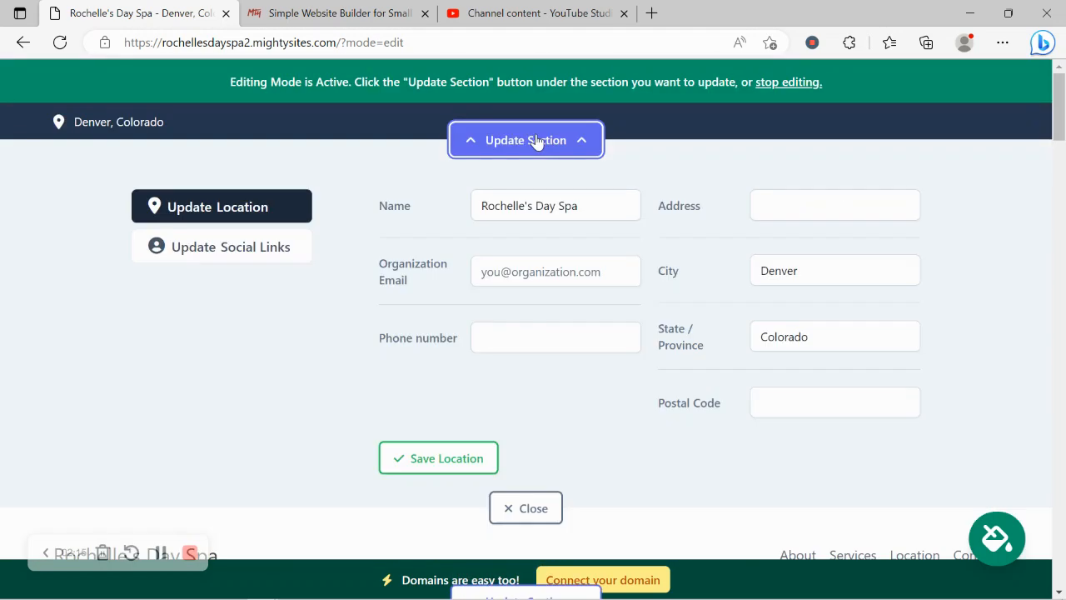
left_click(552, 278)
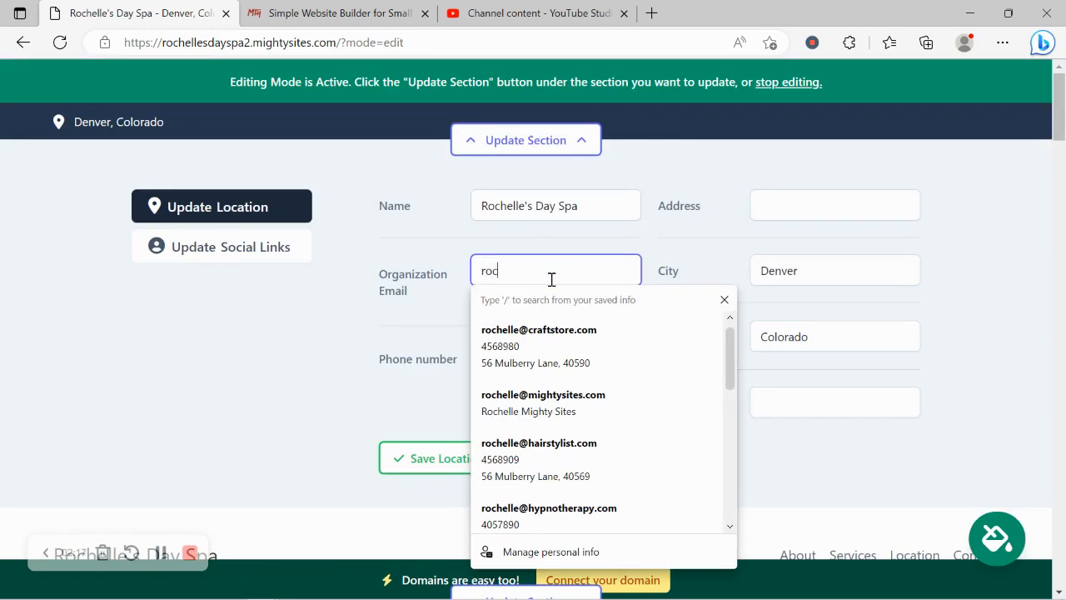
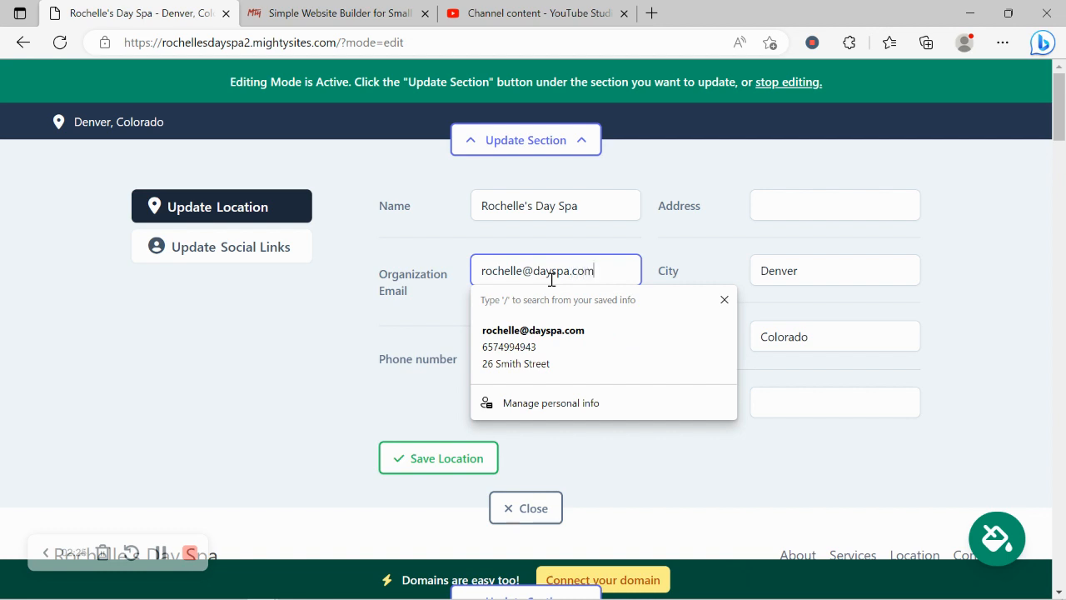
left_click_drag(330, 275, 488, 295)
left_click(485, 297)
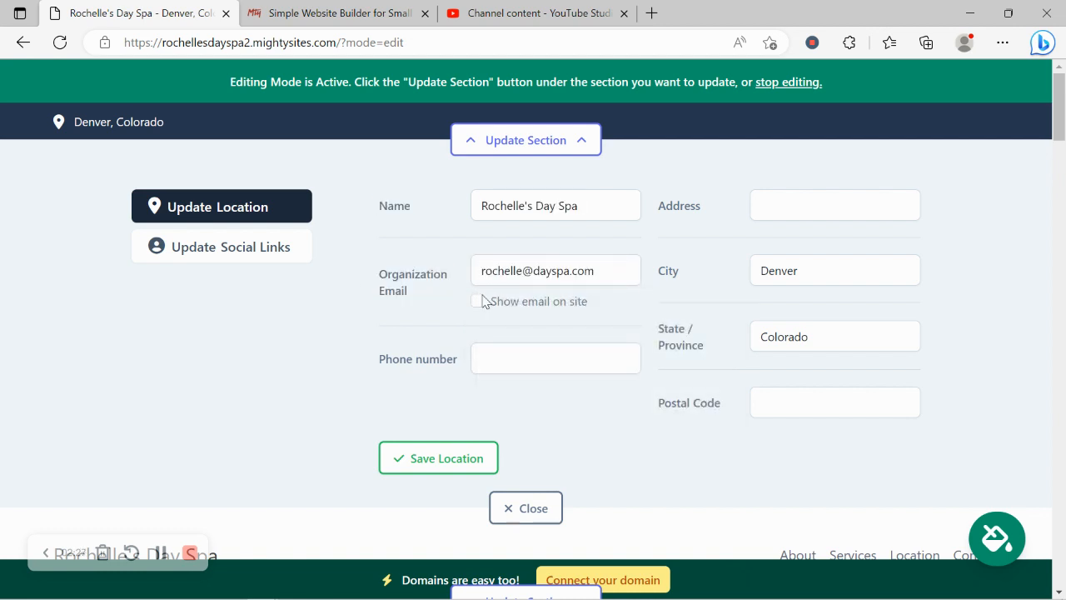
left_click(478, 299)
Add the phone number and street address from a saved suggestion, then save the location.
left_click(542, 360)
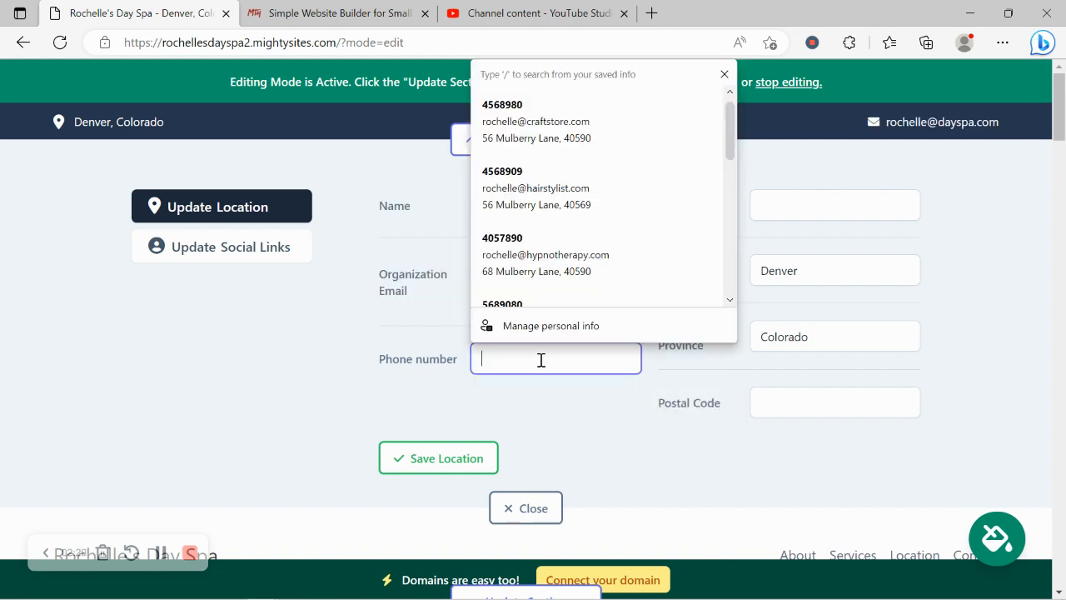
type("456-6789")
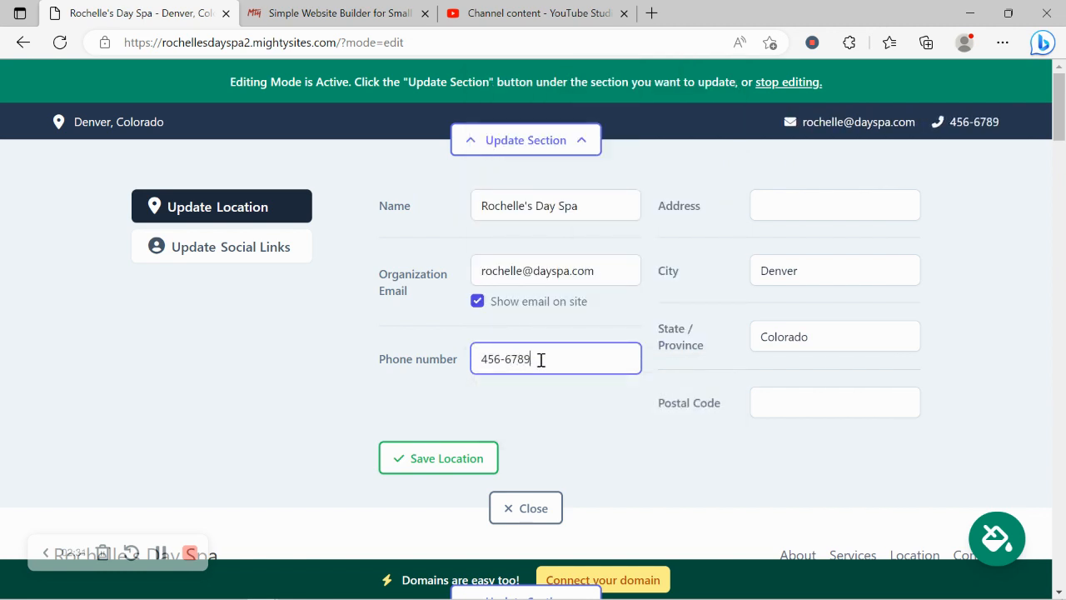
left_click(775, 219)
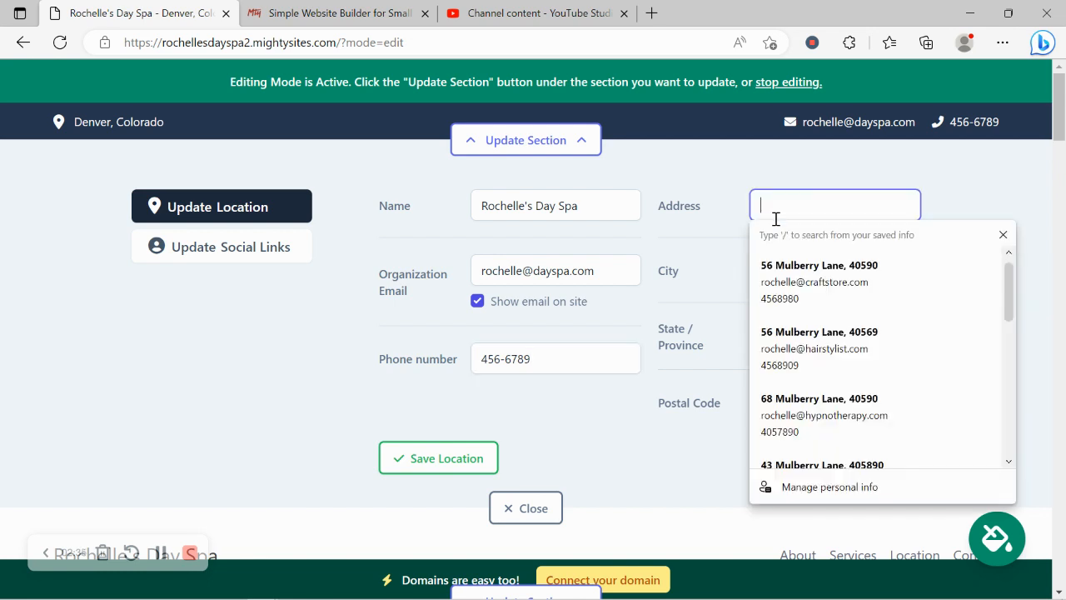
type("56")
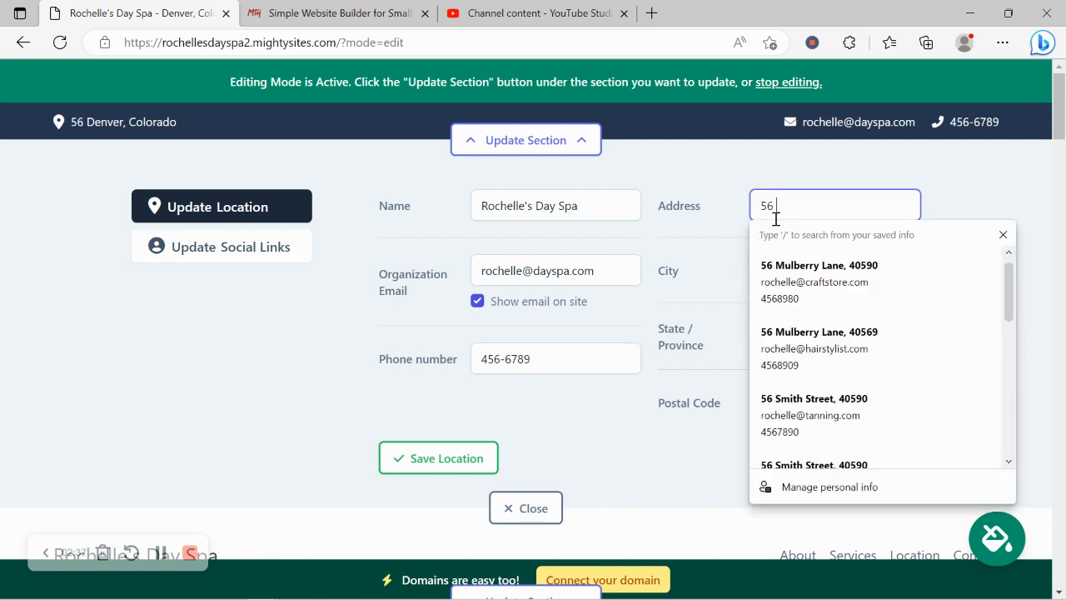
left_click(803, 263)
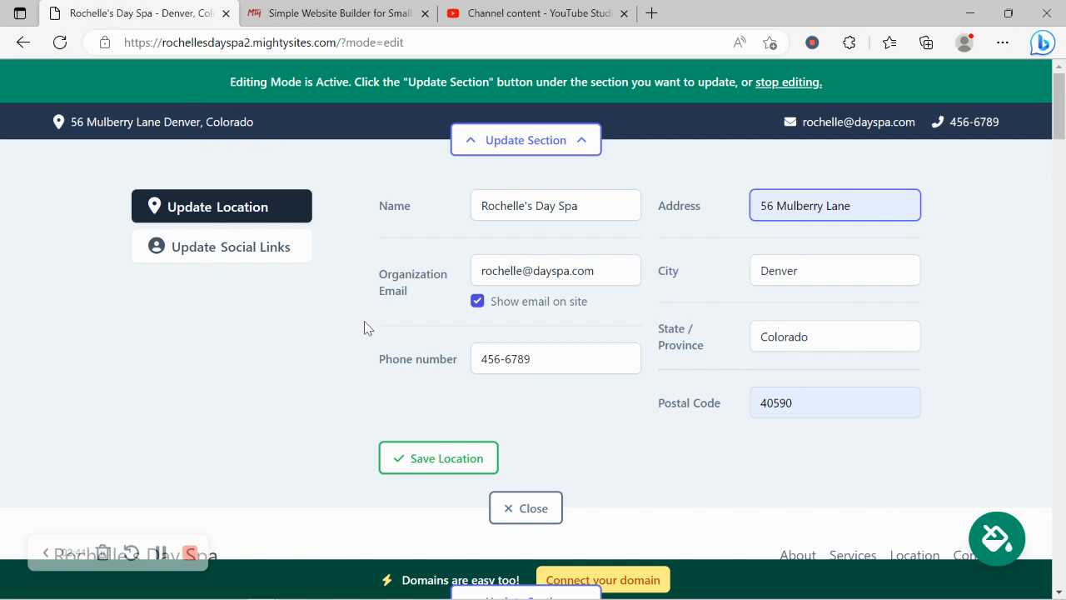
left_click(400, 457)
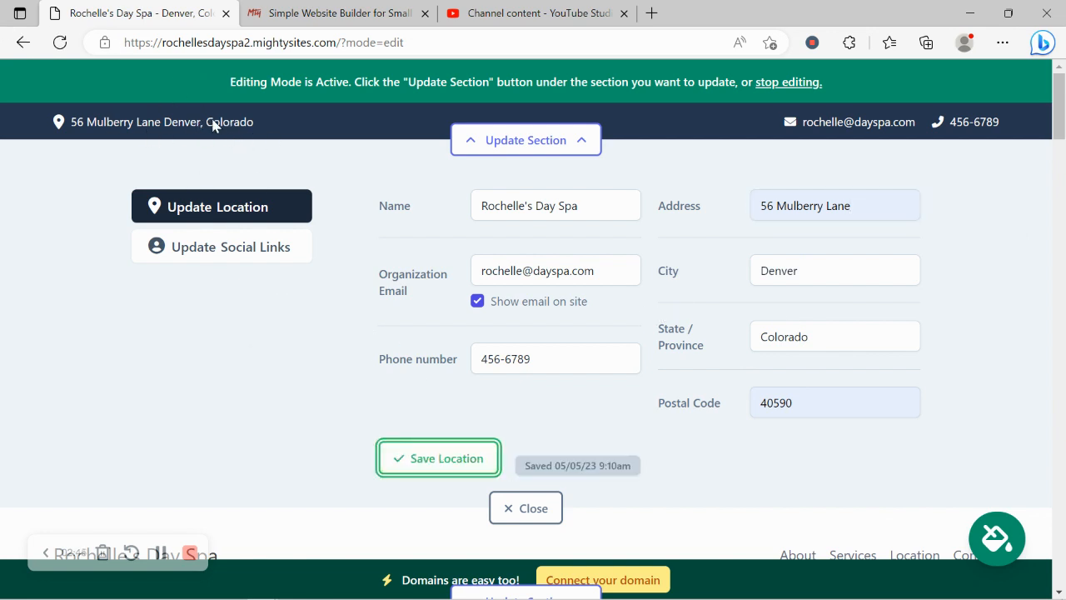
Enter the Instagram handle in the social links, save them, and close the editor.
left_click(279, 262)
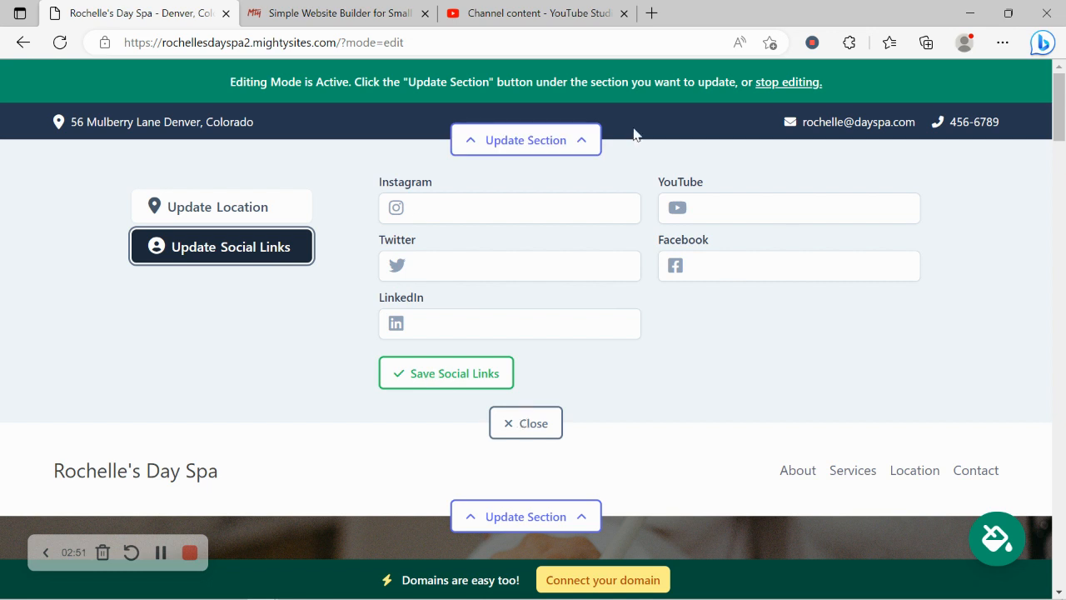
left_click(476, 197)
type("m")
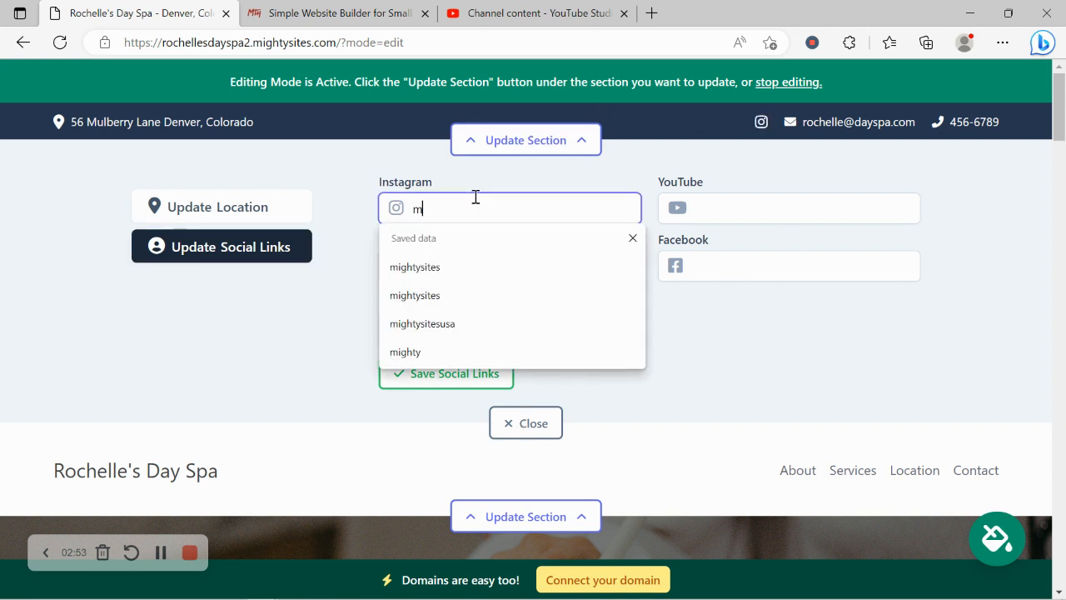
type("ightysites")
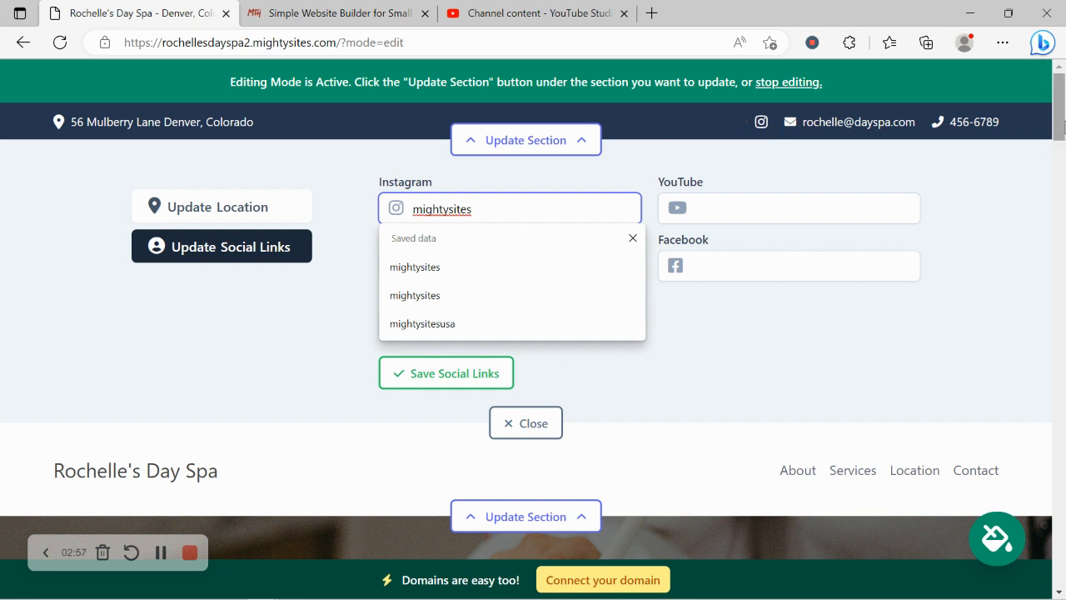
left_click(436, 373)
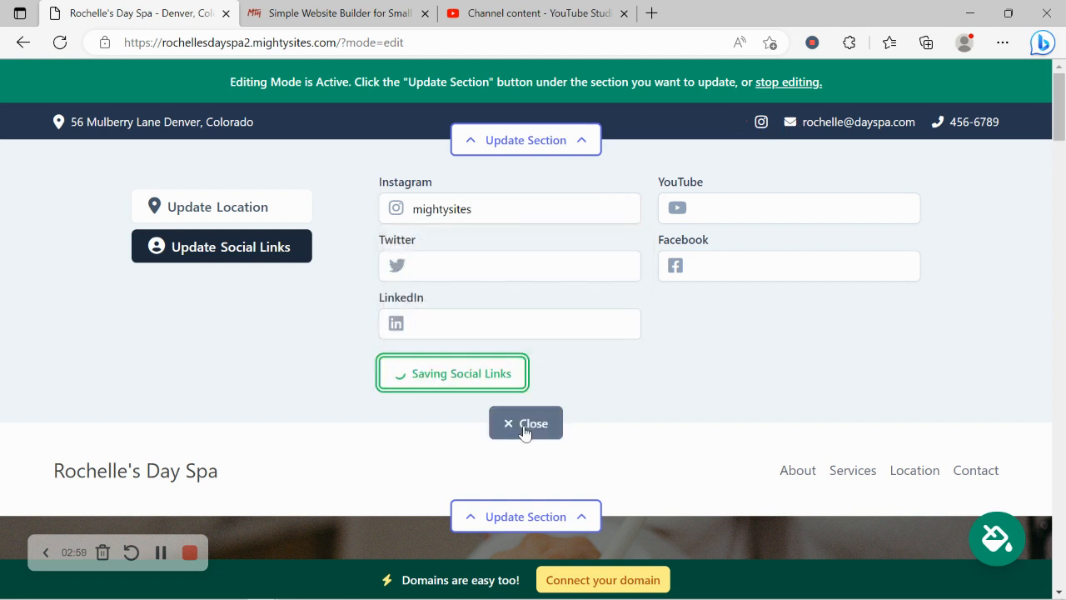
left_click(524, 428)
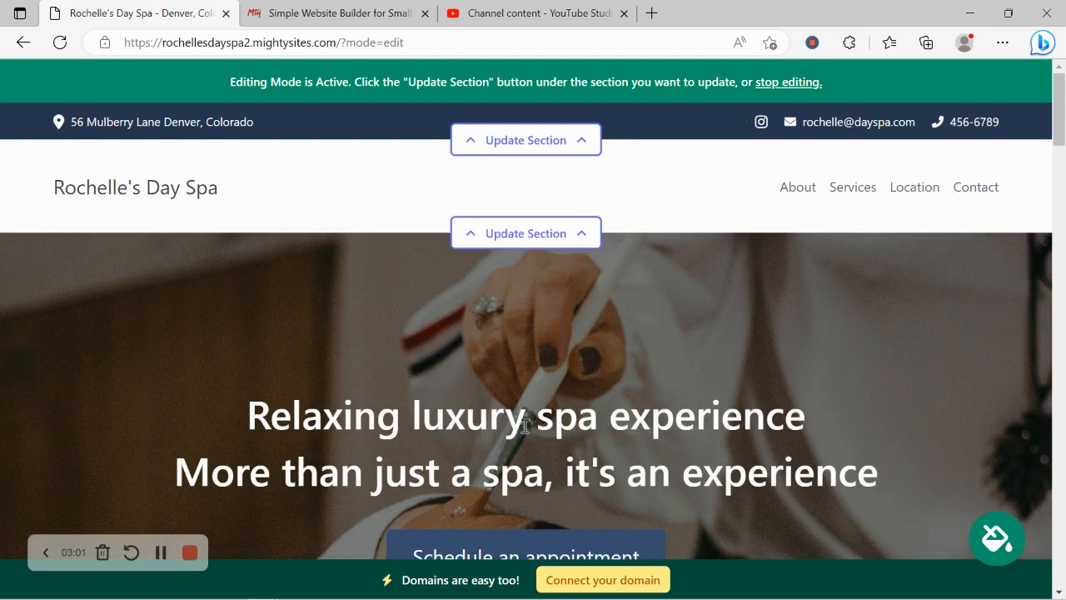
scroll(524, 426, "down", 3)
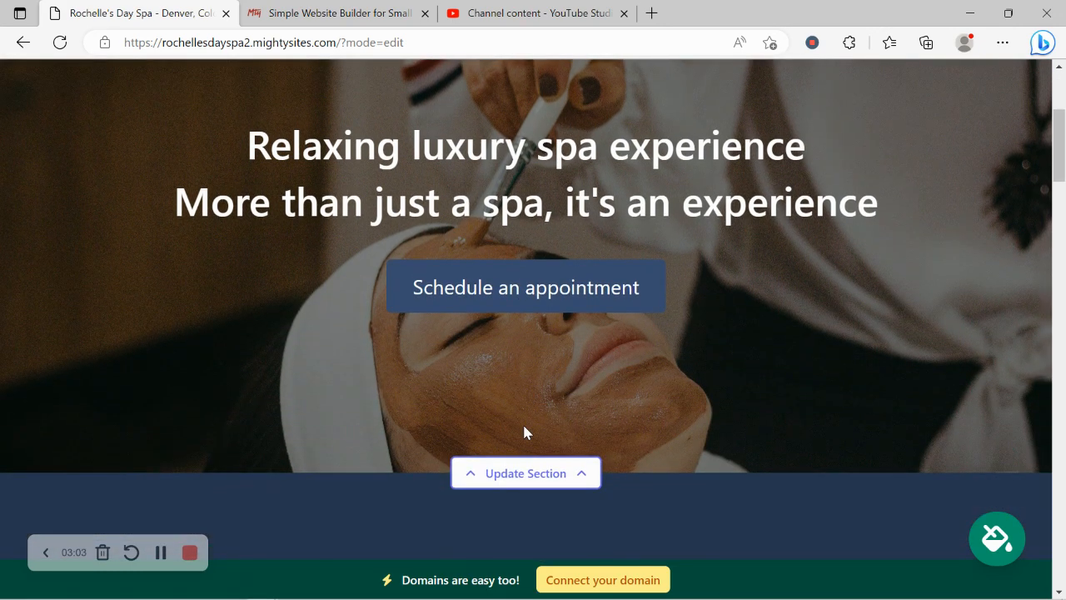
scroll(524, 432, "down", 3)
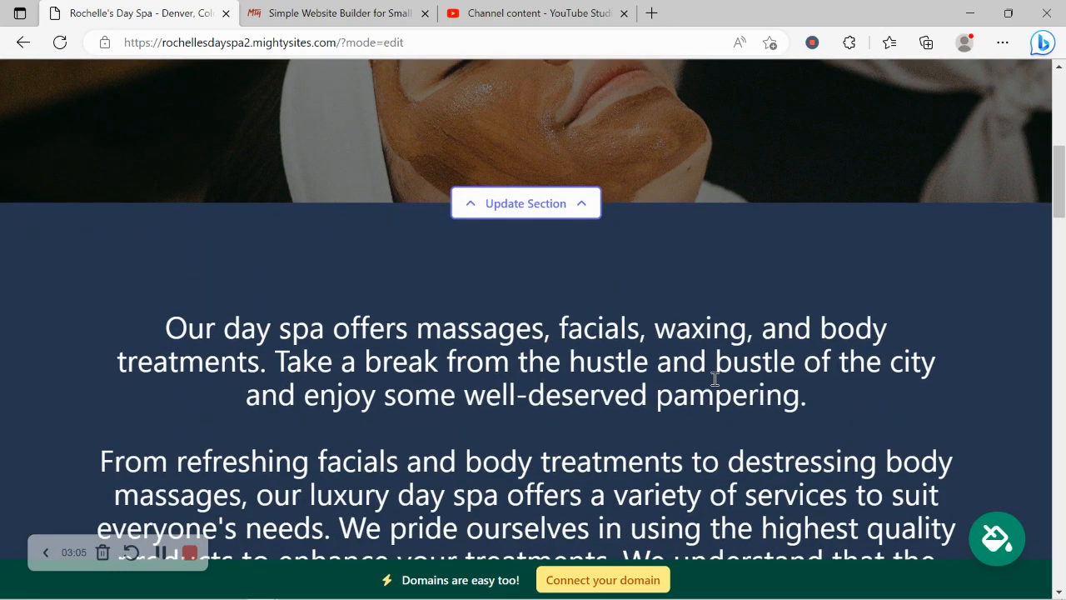
scroll(301, 308, "up", 2)
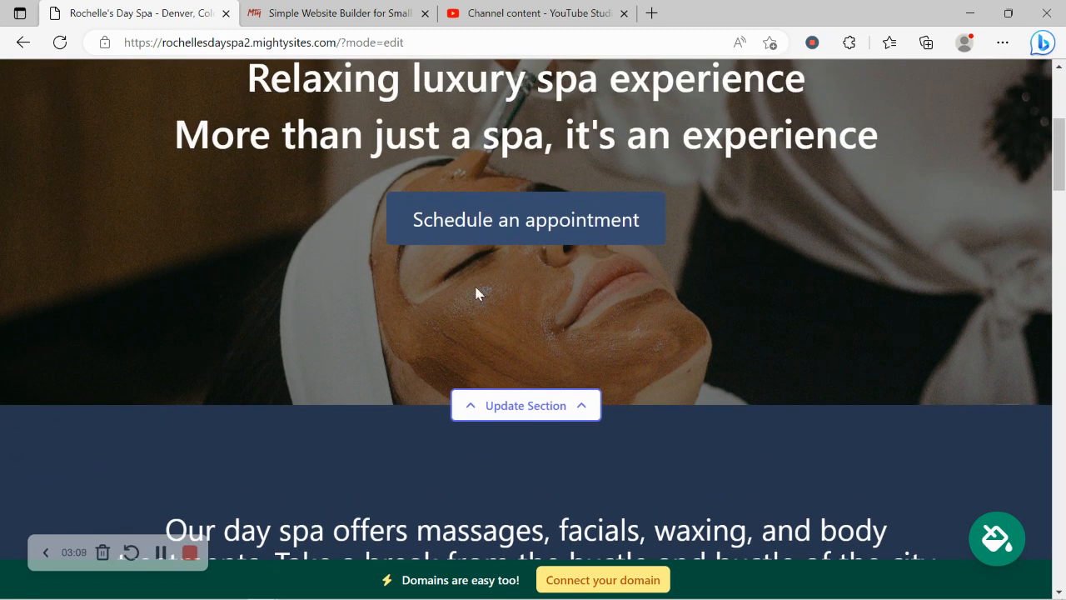
Browse the colour themes and save the first slate-grey theme for the site.
left_click(995, 548)
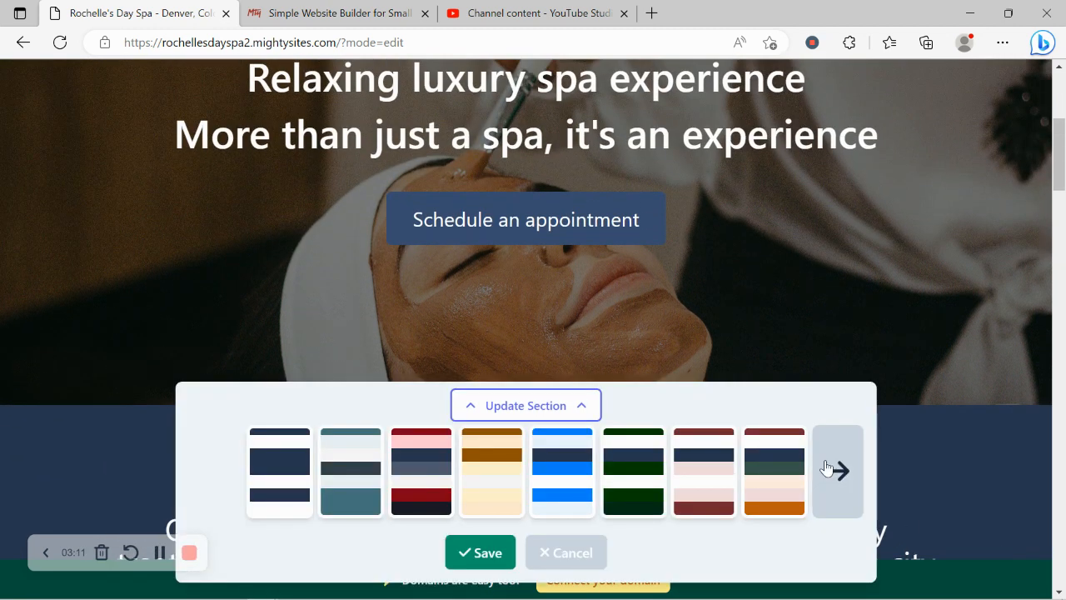
left_click(837, 470)
left_click(837, 469)
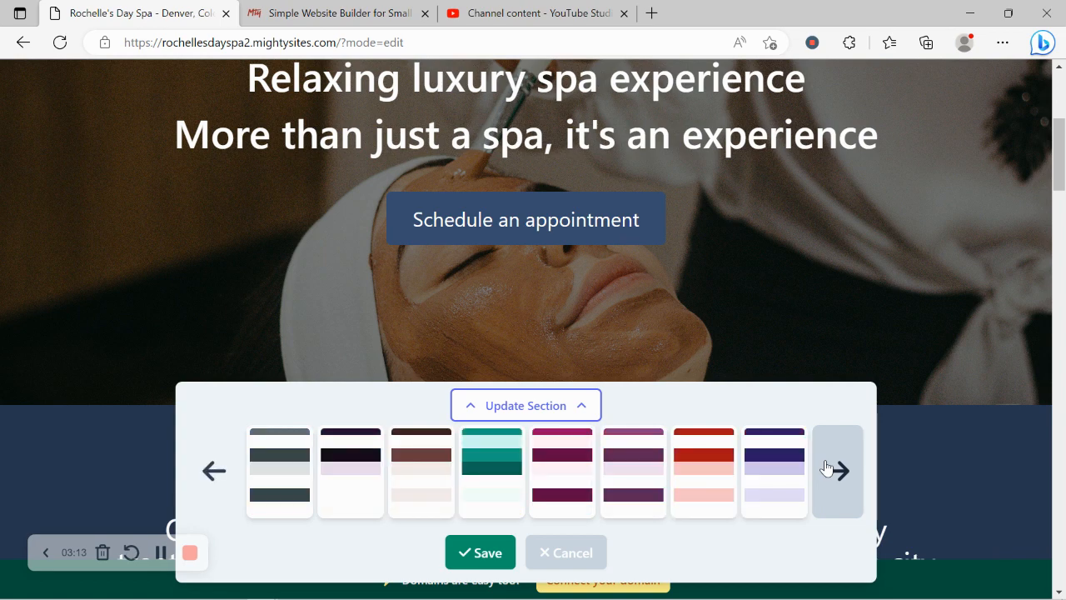
left_click(837, 470)
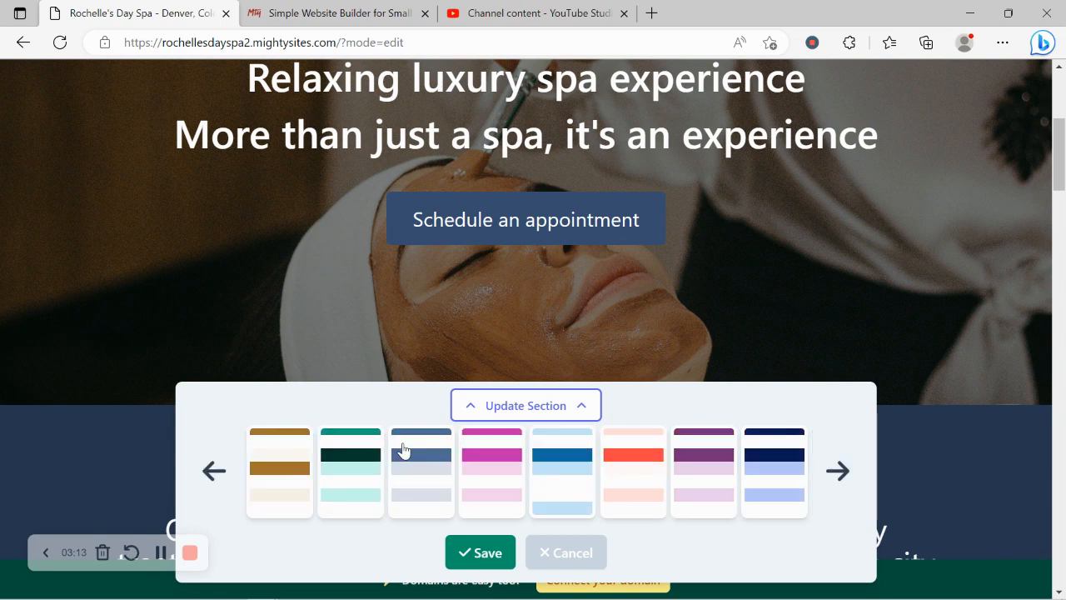
left_click(213, 470)
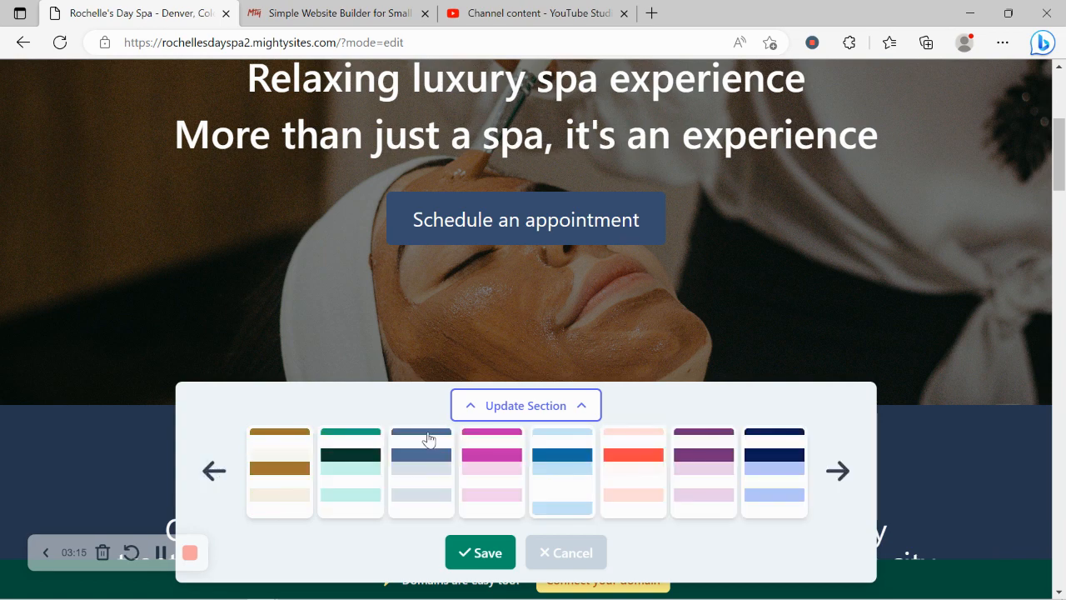
left_click(214, 471)
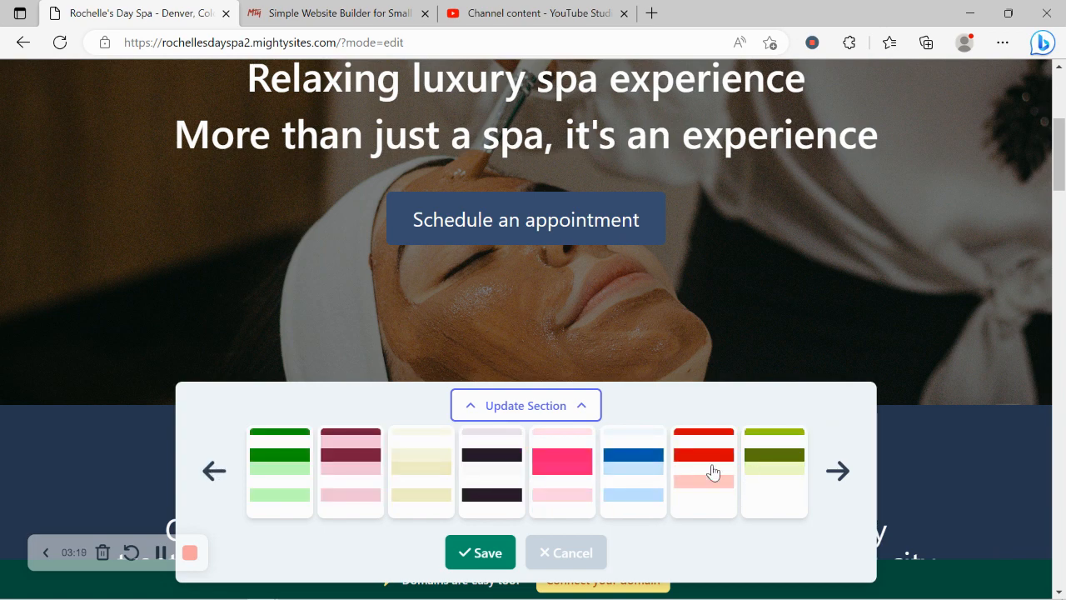
left_click(405, 476)
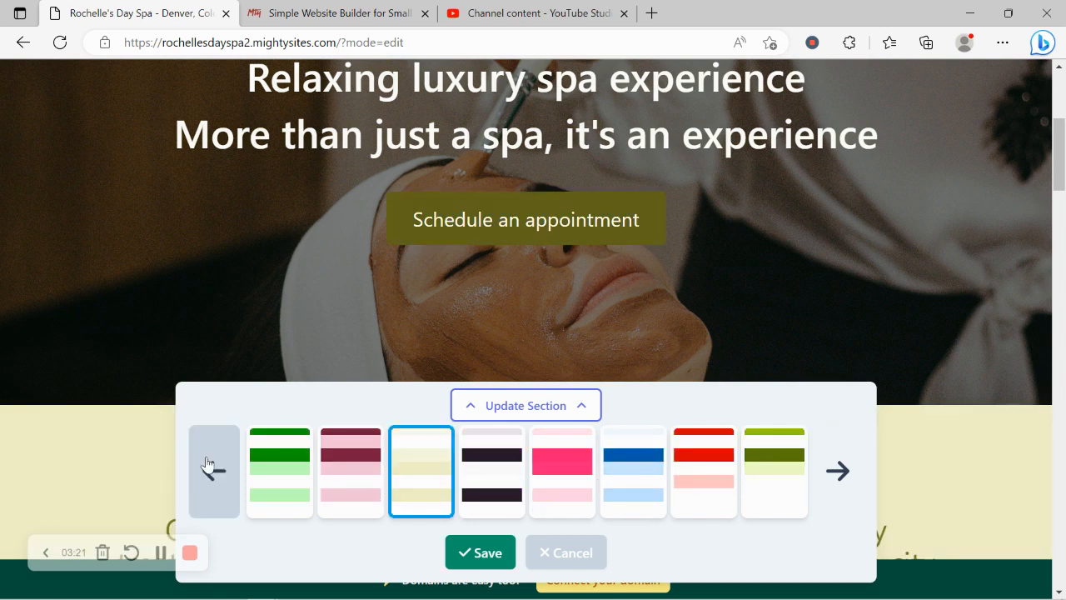
left_click(207, 463)
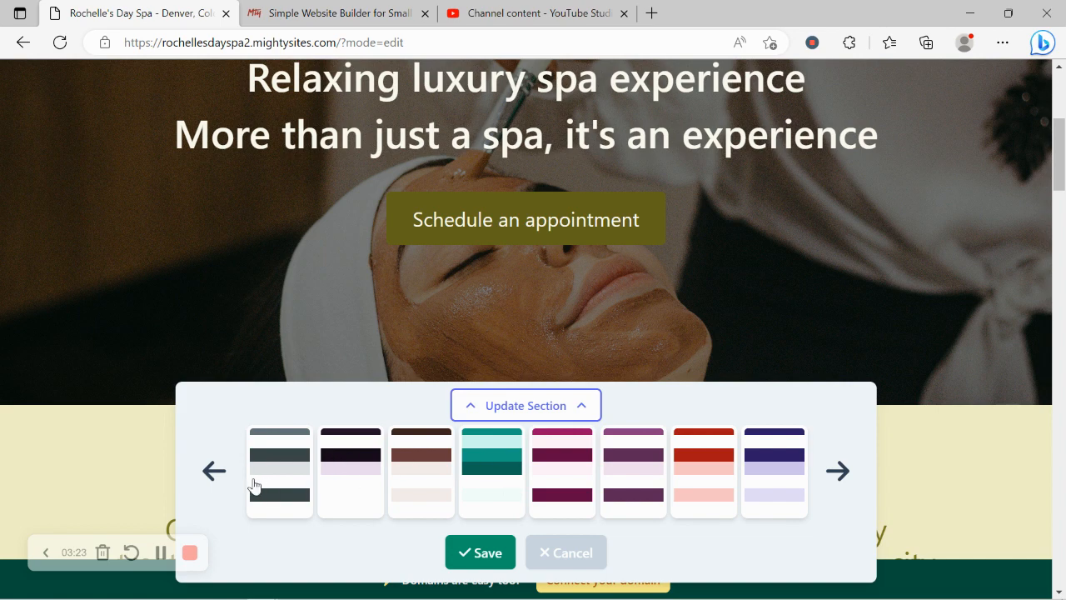
left_click(280, 491)
left_click(502, 552)
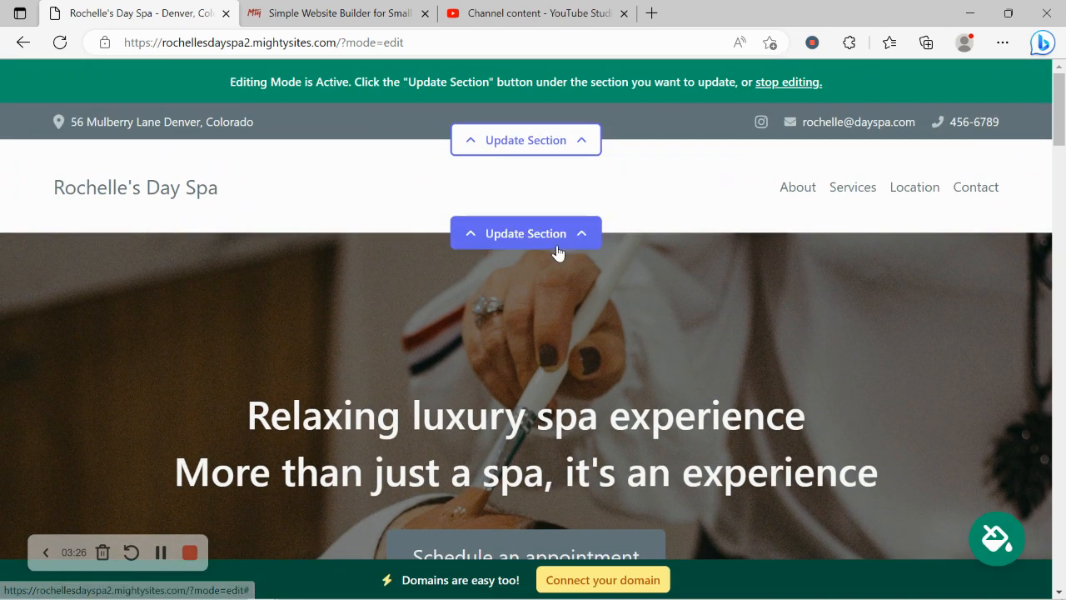
Open the header's logo settings and browse the computer for a logo image.
left_click(550, 242)
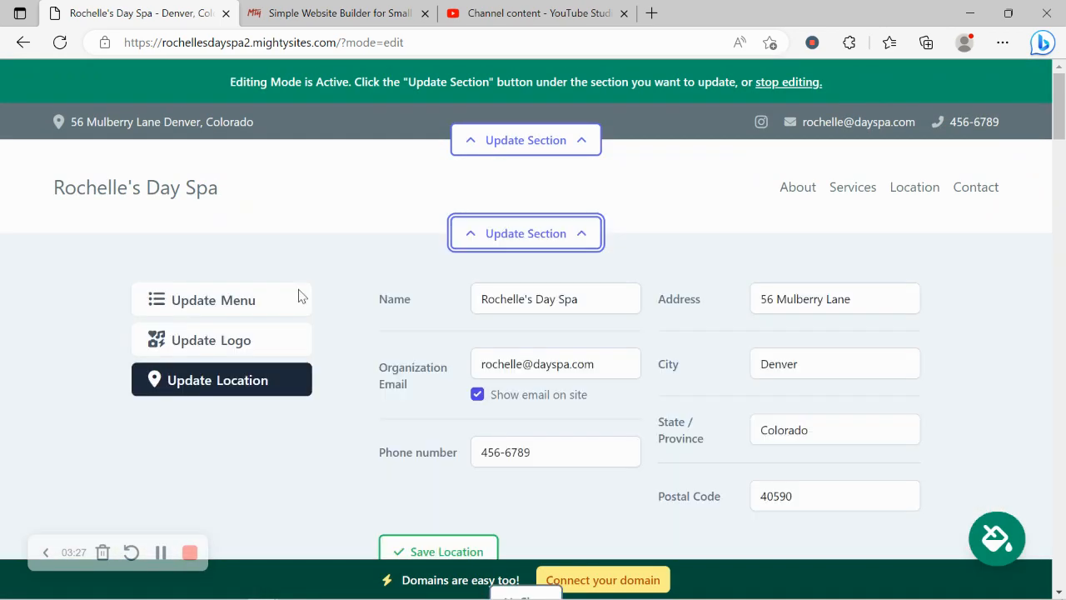
left_click(273, 338)
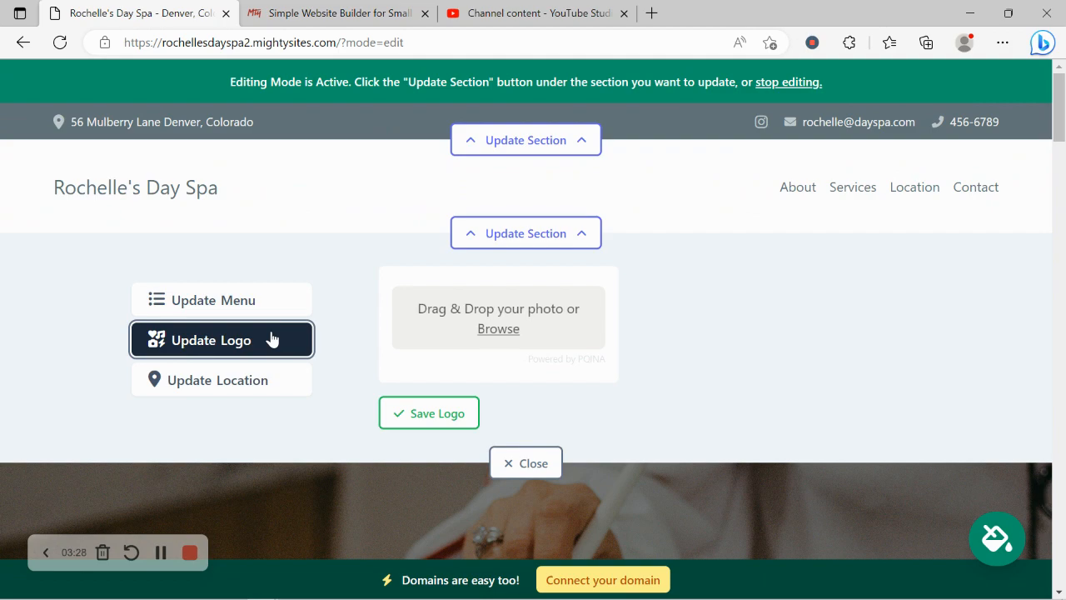
left_click(481, 328)
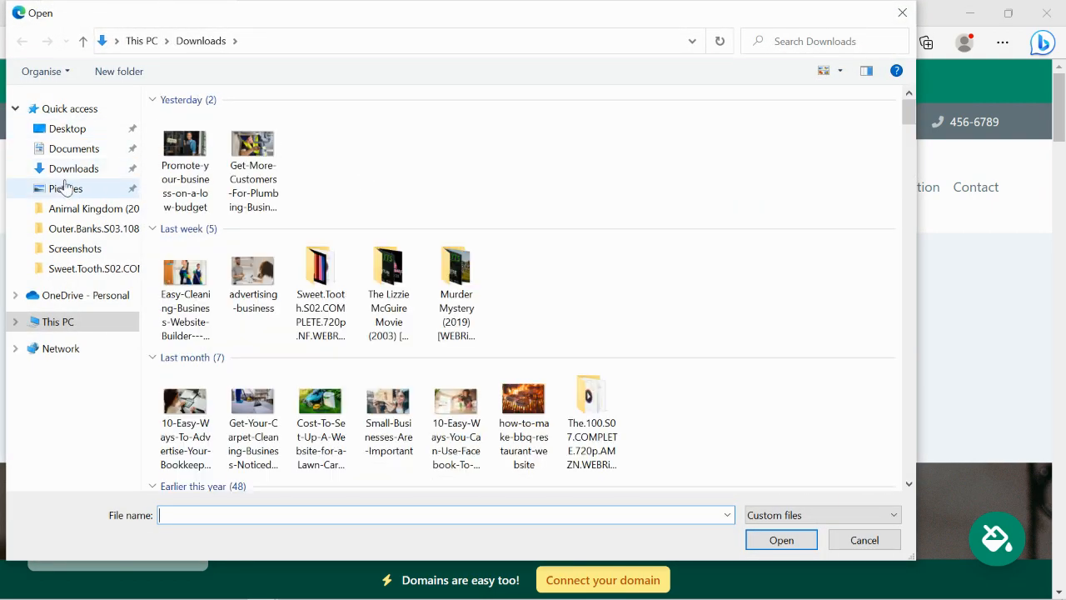
Upload the Mighty Sites logo from Pictures, save it, and make it smaller.
left_click(67, 188)
double_click(524, 157)
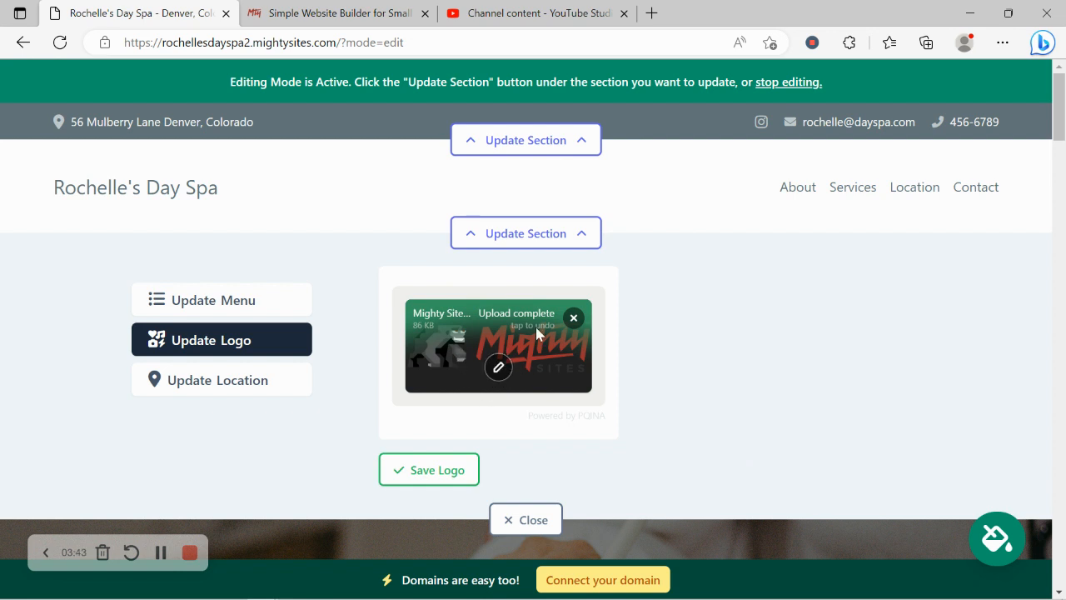
left_click(444, 481)
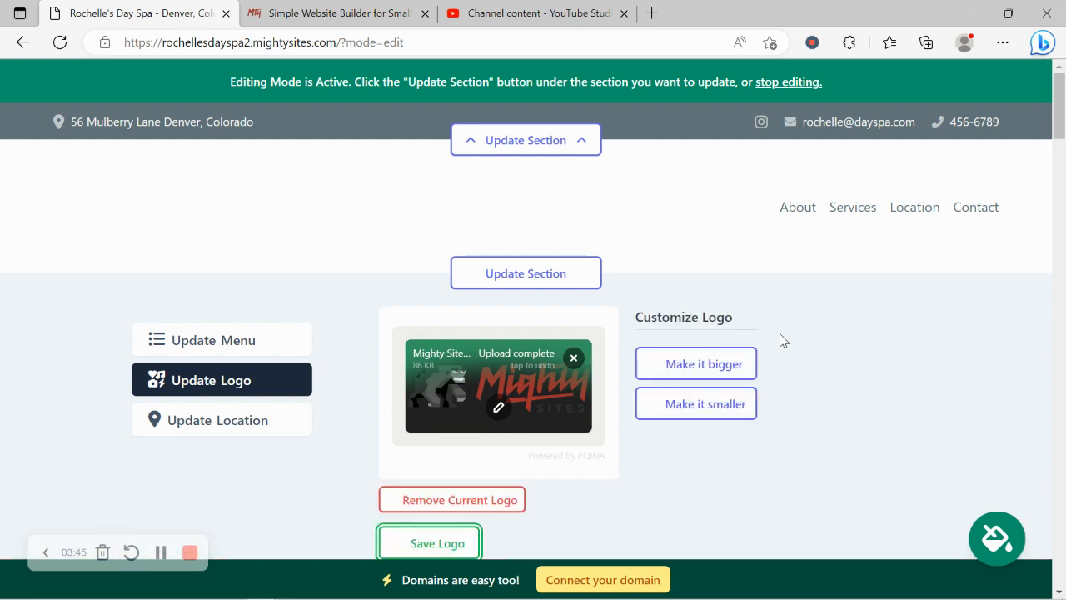
left_click(736, 405)
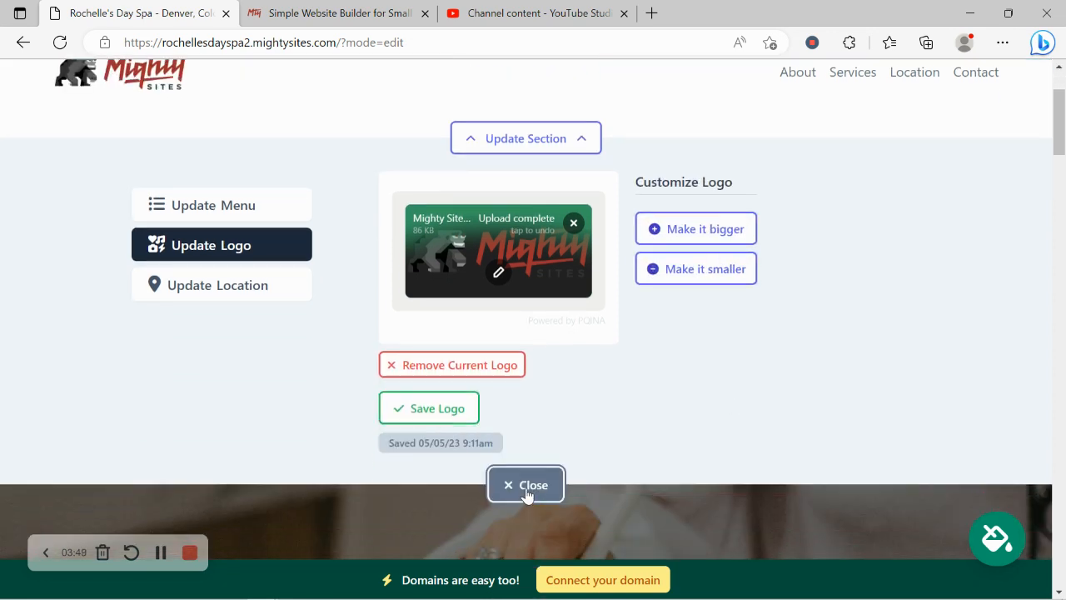
left_click(526, 485)
scroll(380, 290, "down", 3)
left_click(508, 376)
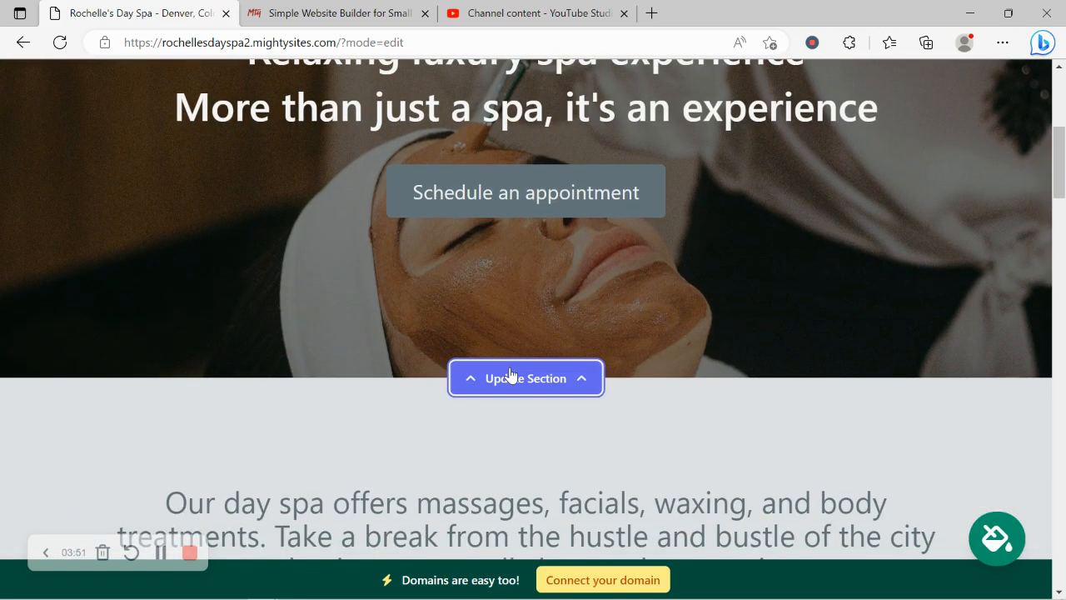
Search the photo library for Day Spa and save the hot-stone massage photo as hero image.
scroll(311, 231, "down", 3)
left_click(245, 293)
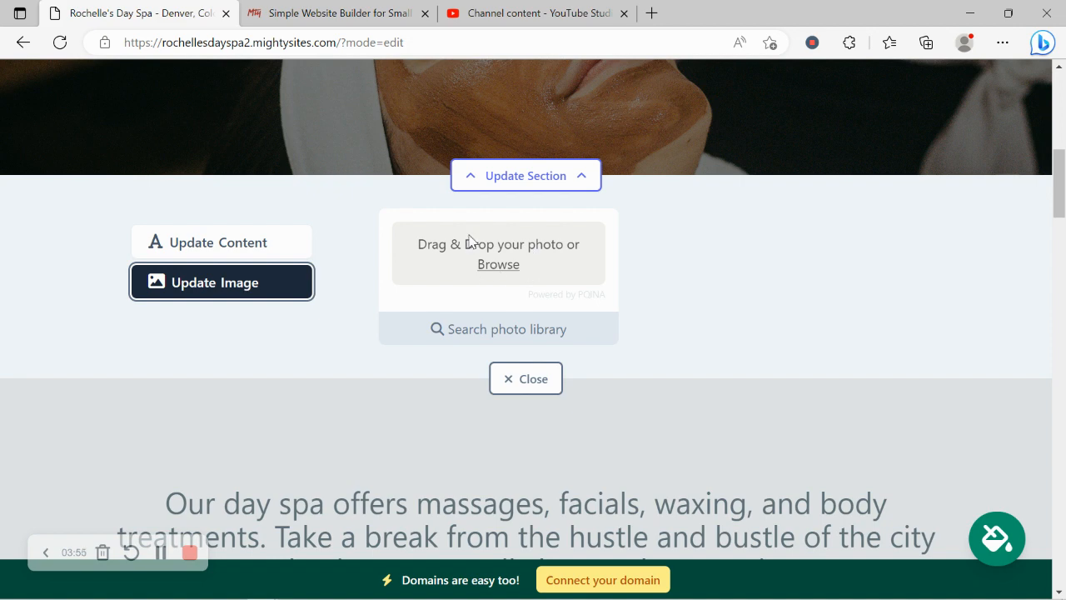
left_click(511, 329)
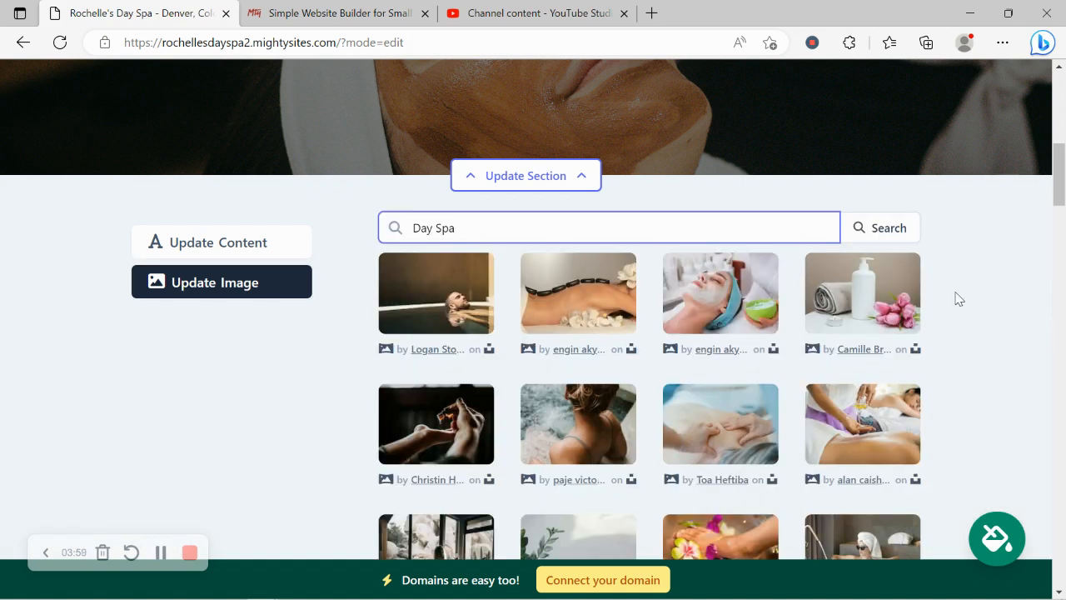
scroll(957, 297, "down", 2)
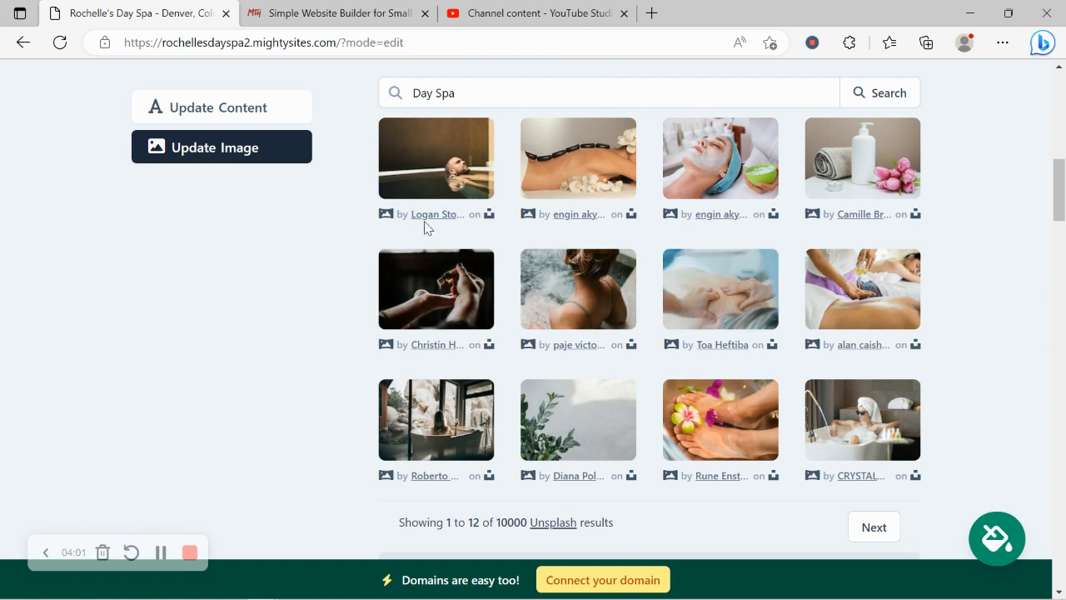
left_click(595, 154)
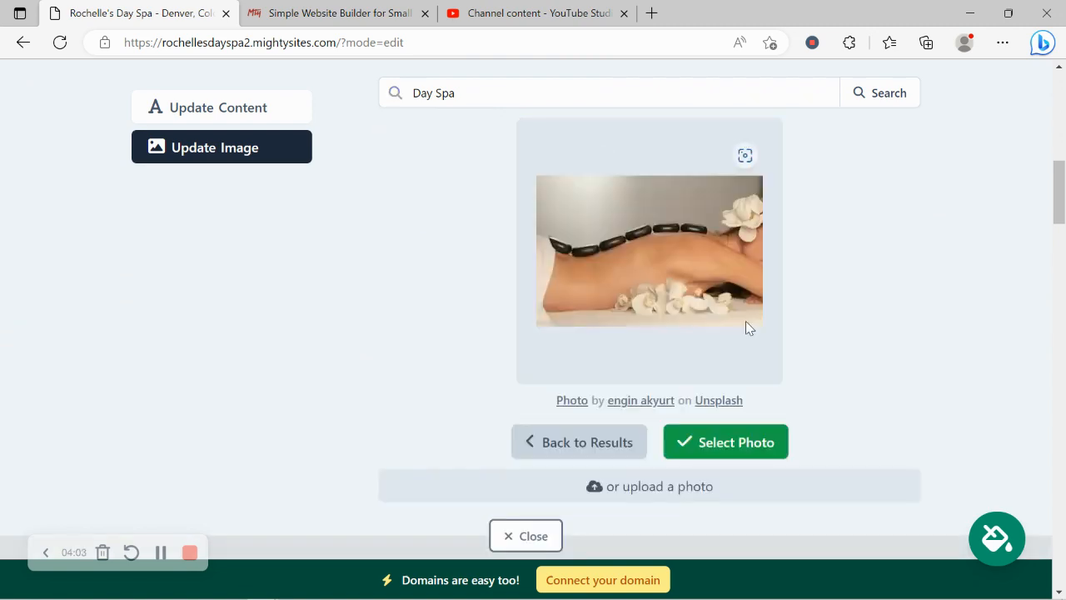
left_click(742, 443)
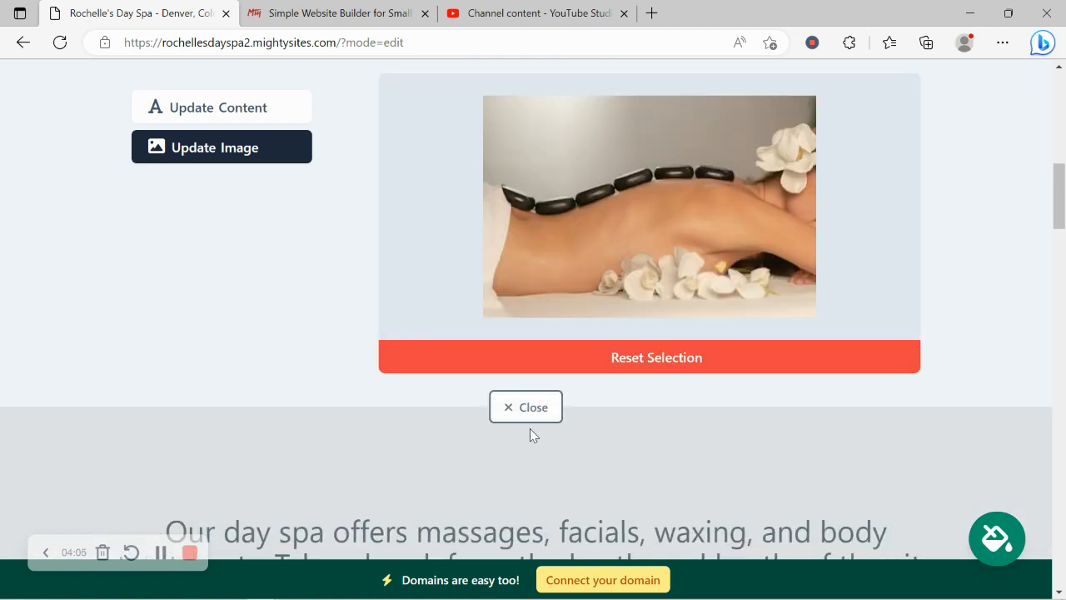
left_click(631, 419)
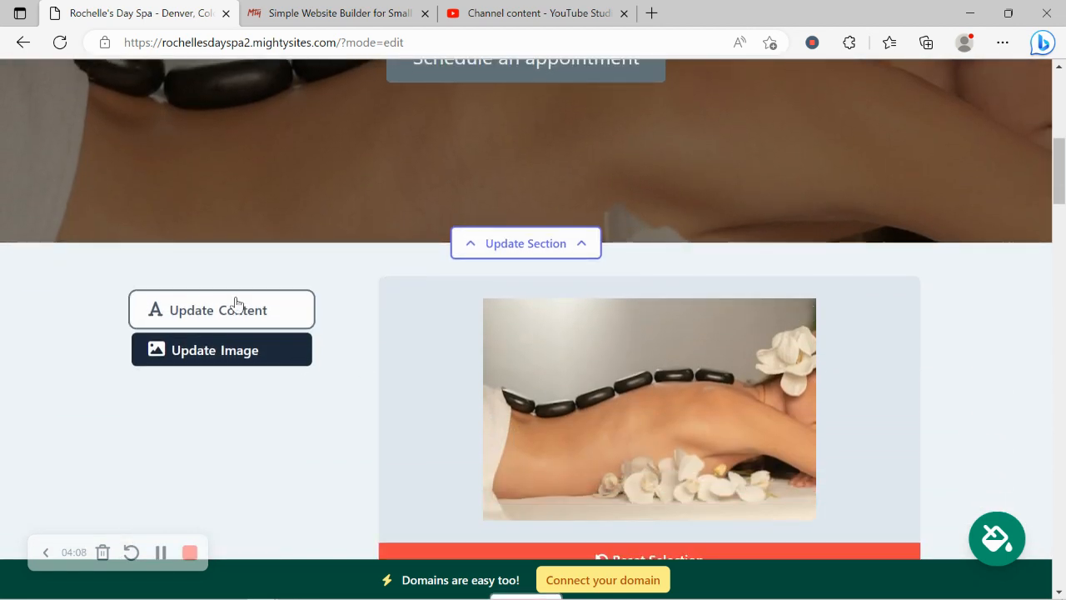
Show the hero's content fields and start choosing a link for the 'Schedule an appointment' button.
left_click(236, 305)
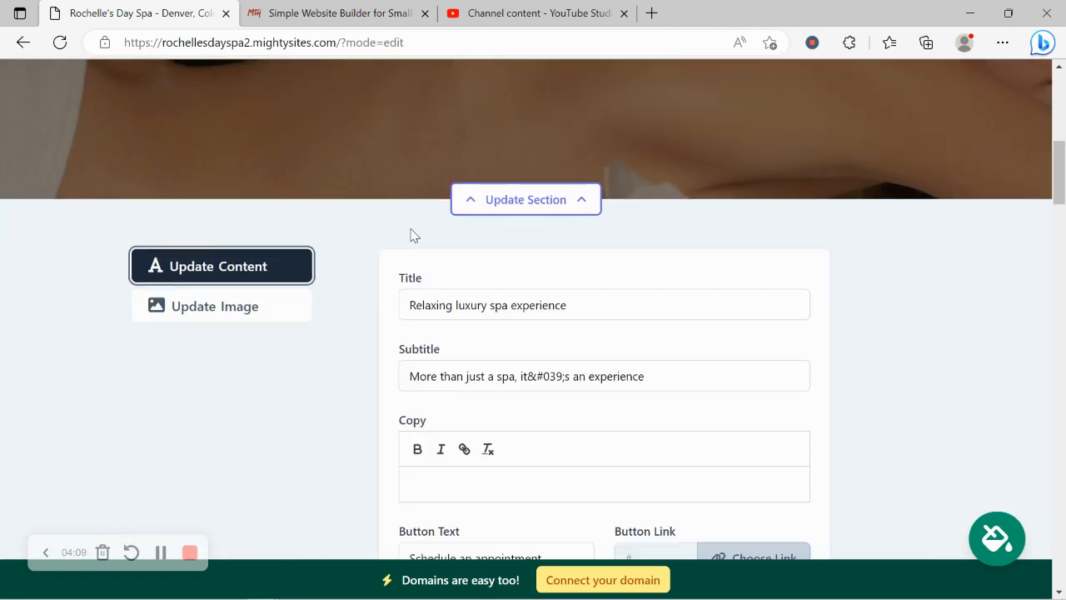
scroll(459, 208, "up", 5)
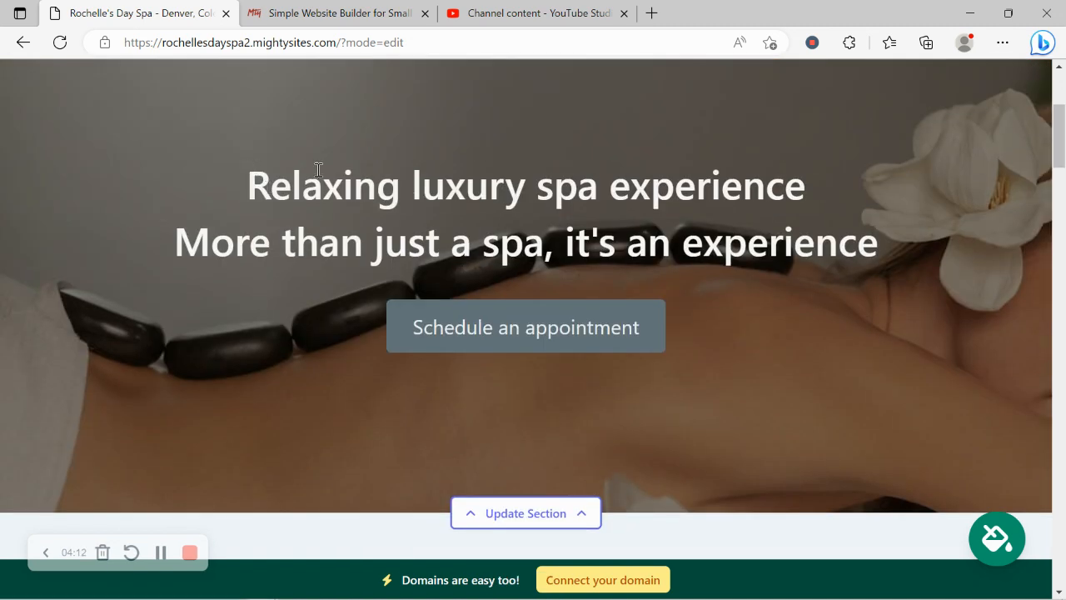
left_click_drag(317, 169, 945, 249)
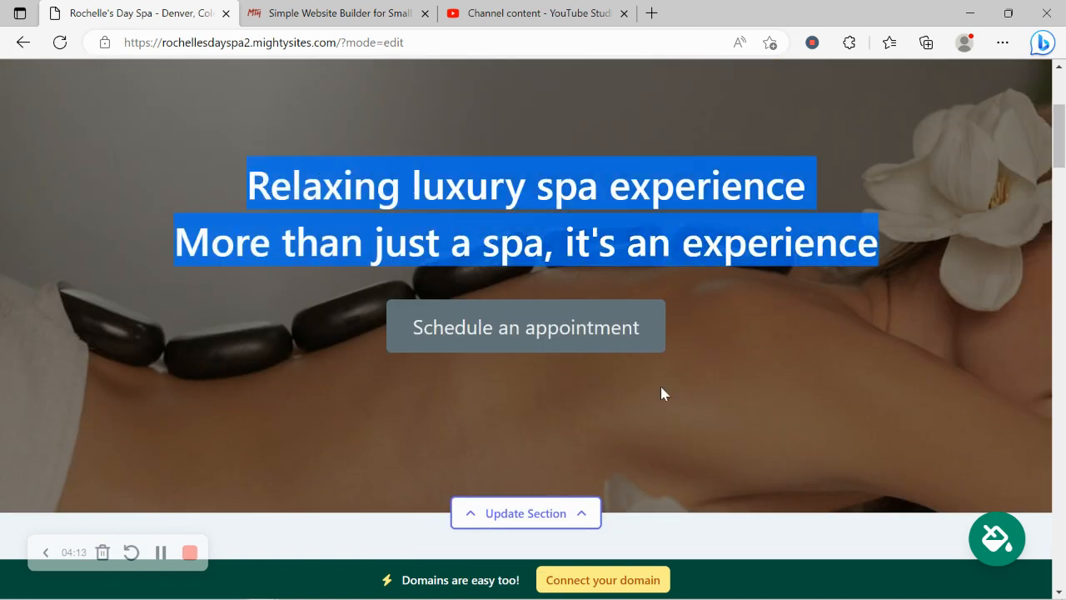
scroll(726, 312, "down", 5)
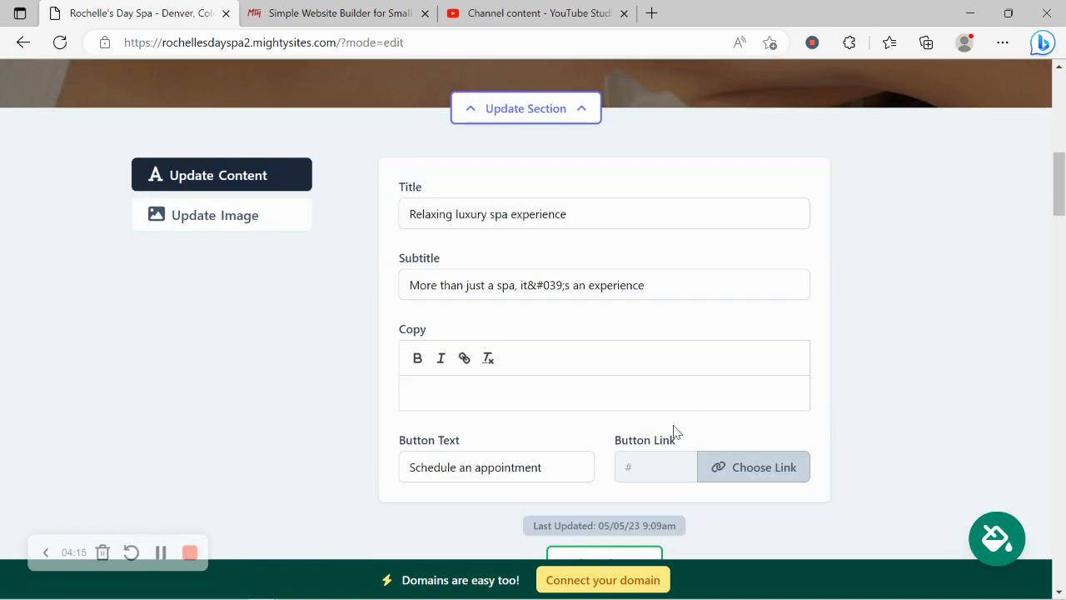
left_click(763, 475)
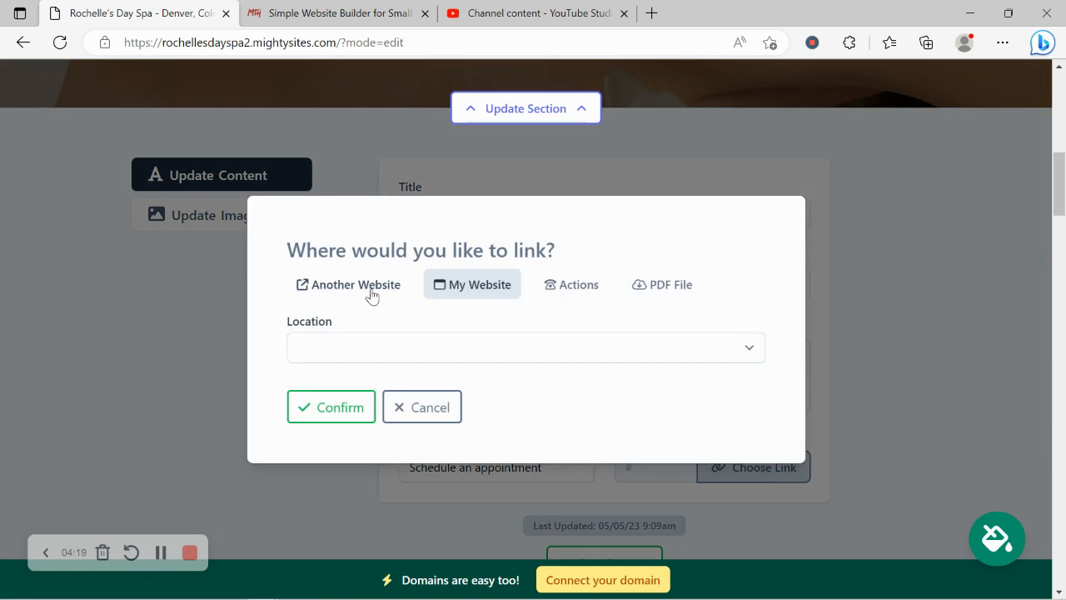
Upload Mighty_Menu.pdf as the button's PDF link and save the hero content.
left_click(588, 285)
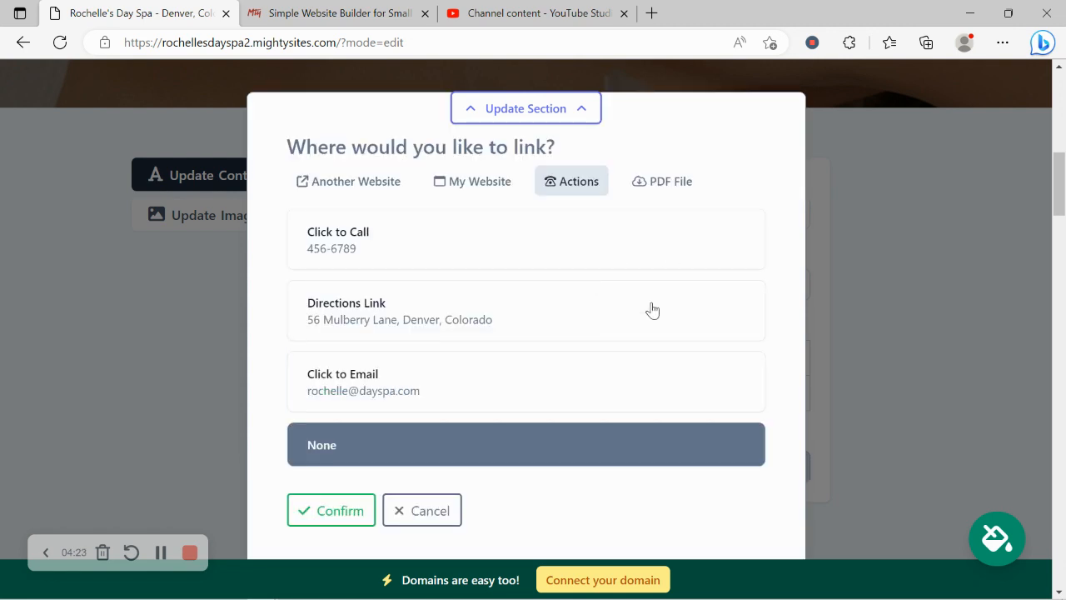
left_click(671, 182)
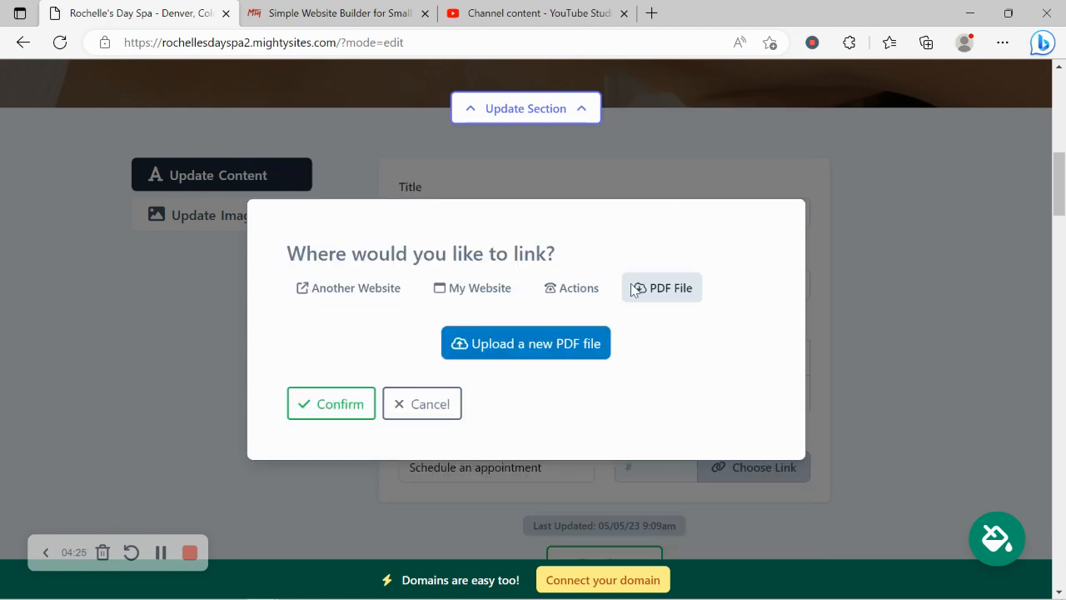
left_click(489, 357)
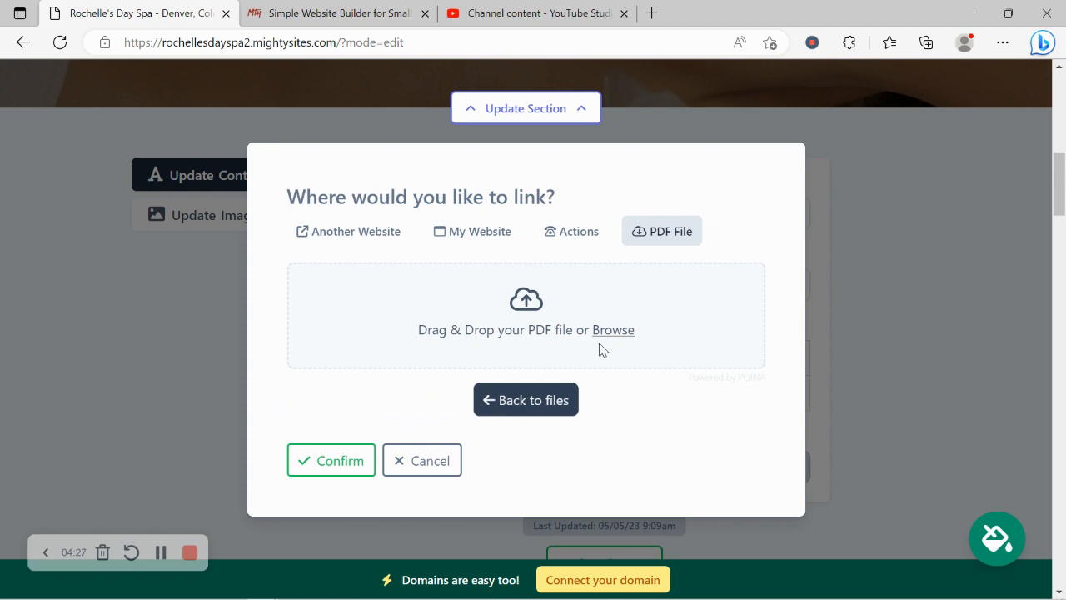
left_click(619, 331)
double_click(483, 142)
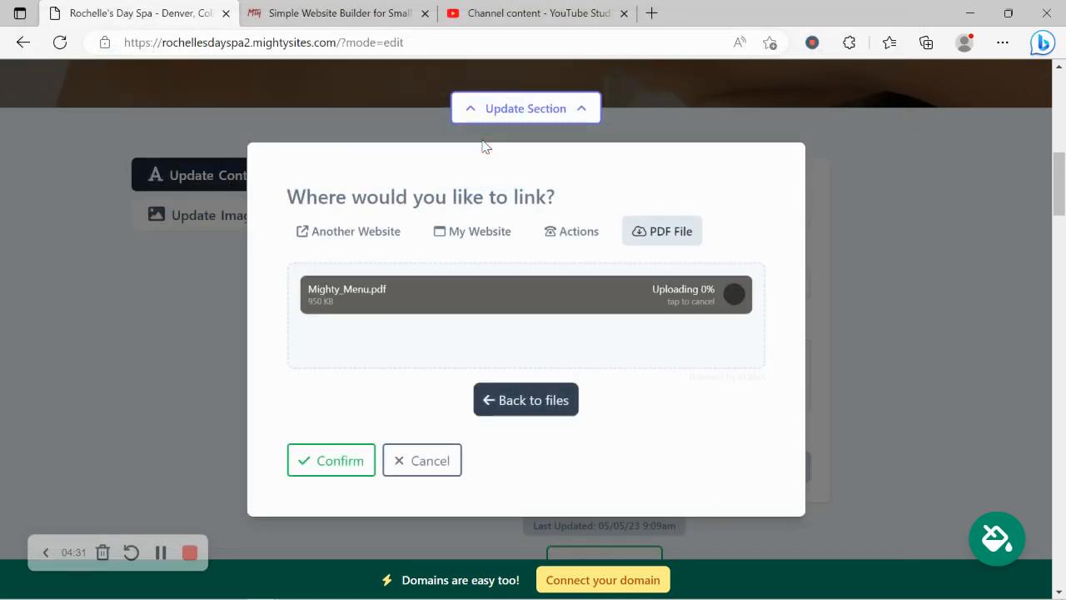
left_click(339, 460)
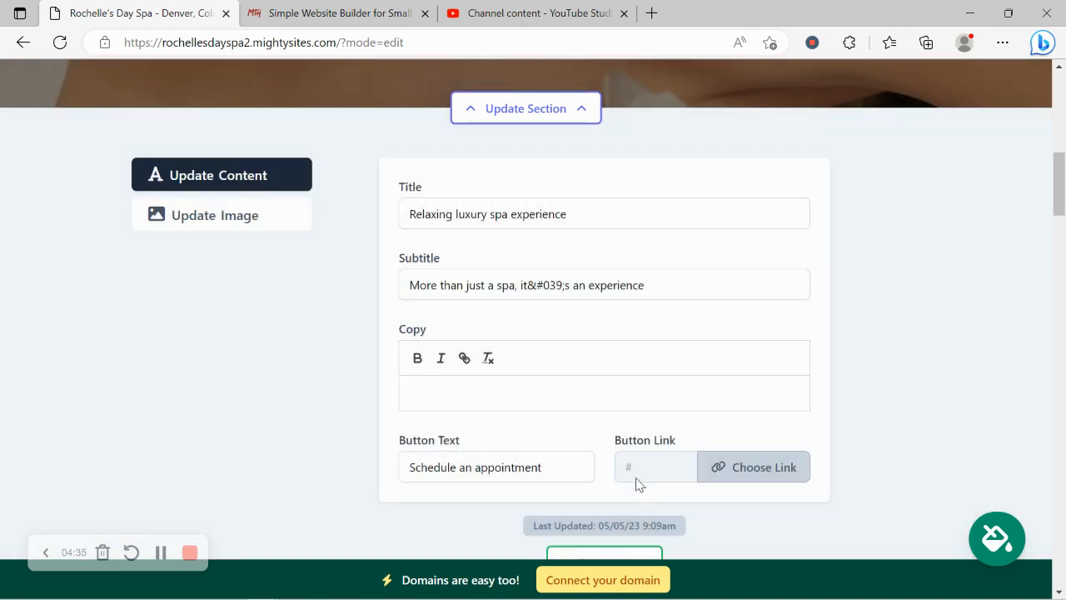
scroll(638, 483, "down", 1)
left_click(605, 493)
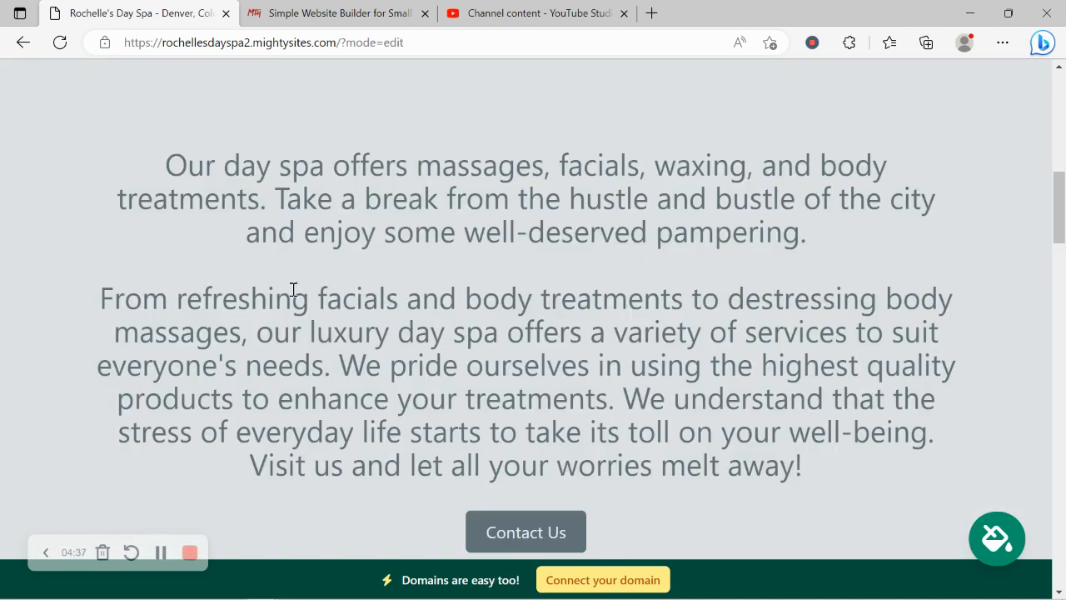
Close About Us without changes, then open the footer location section's hours editor.
scroll(294, 289, "down", 9)
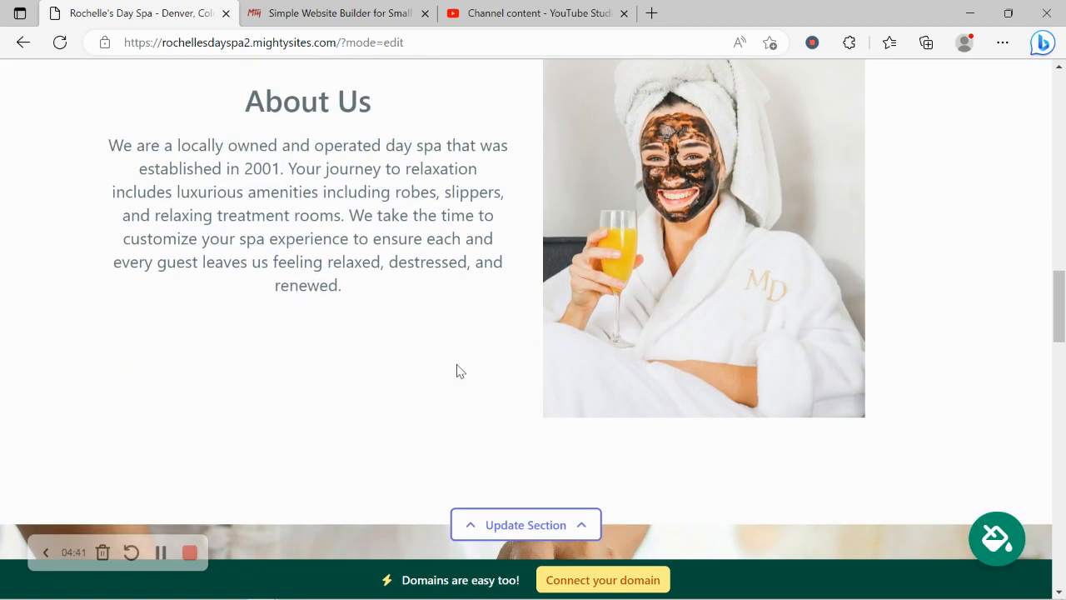
scroll(581, 180, "down", 3)
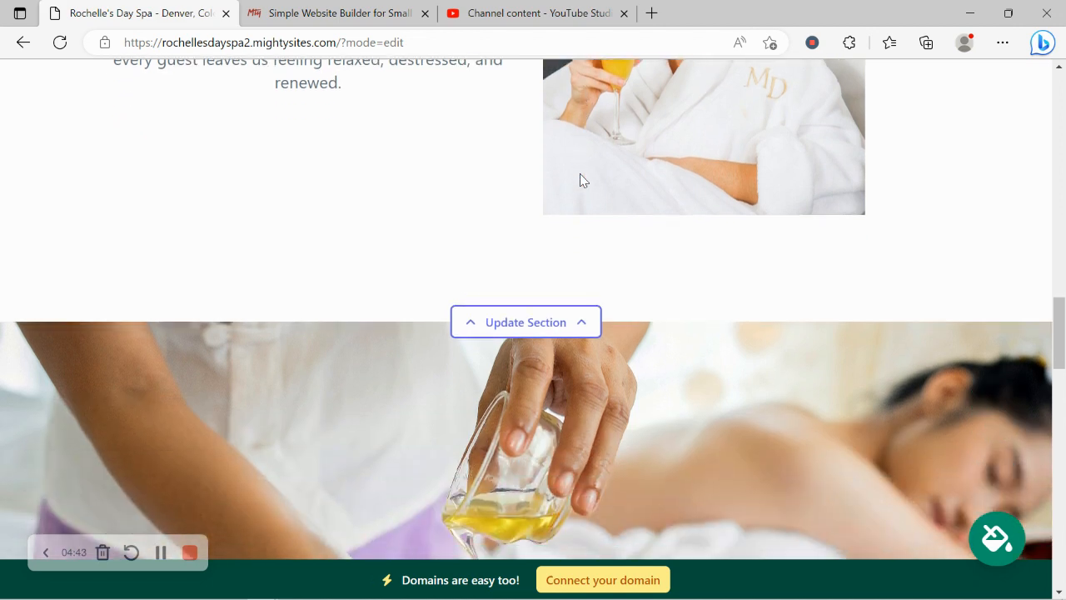
left_click(563, 321)
scroll(364, 246, "down", 3)
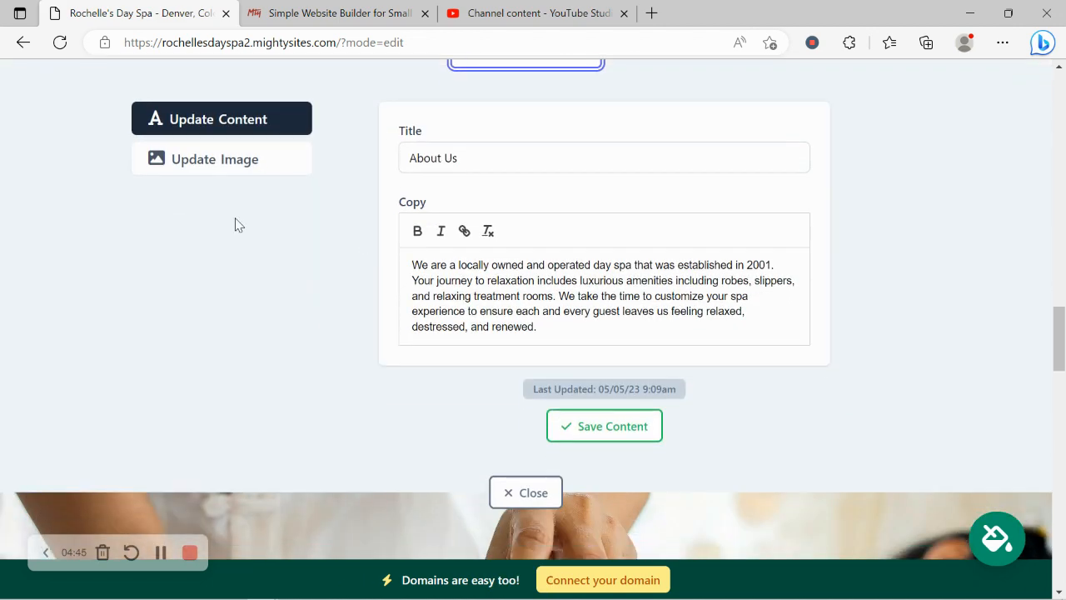
left_click(516, 498)
scroll(537, 498, "down", 9)
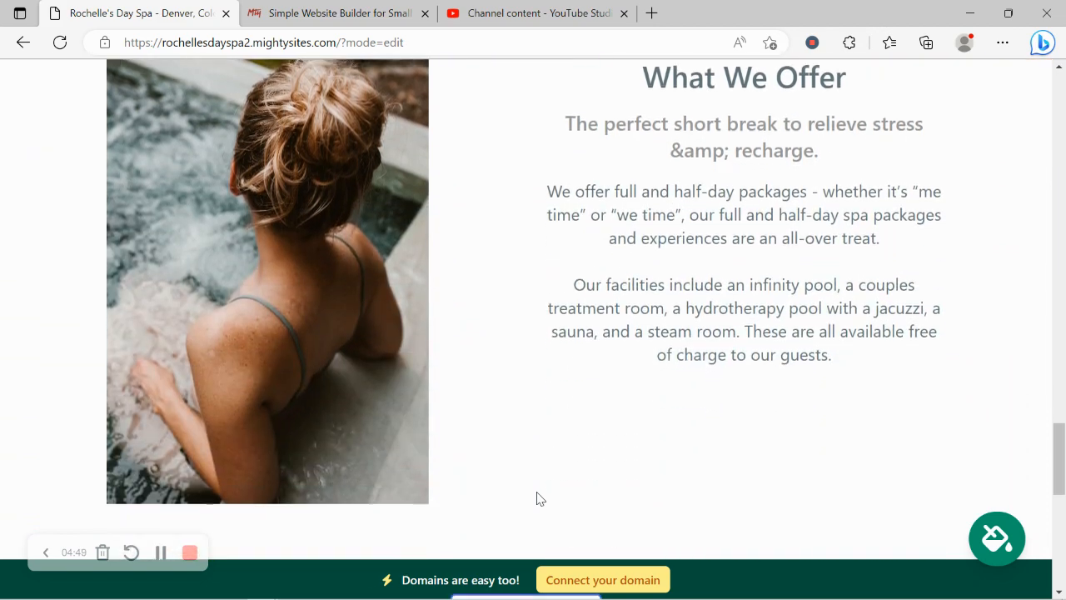
scroll(537, 491, "down", 5)
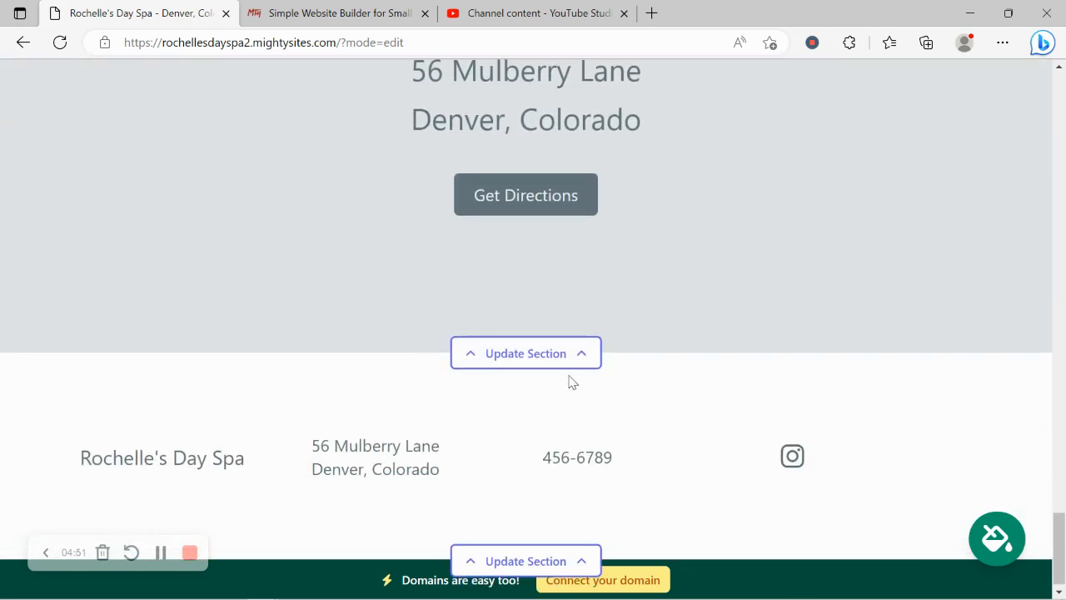
left_click(587, 356)
Review the weekly hours, all days Sunday to Saturday Closed, then go to Connect a Domain.
left_click(250, 392)
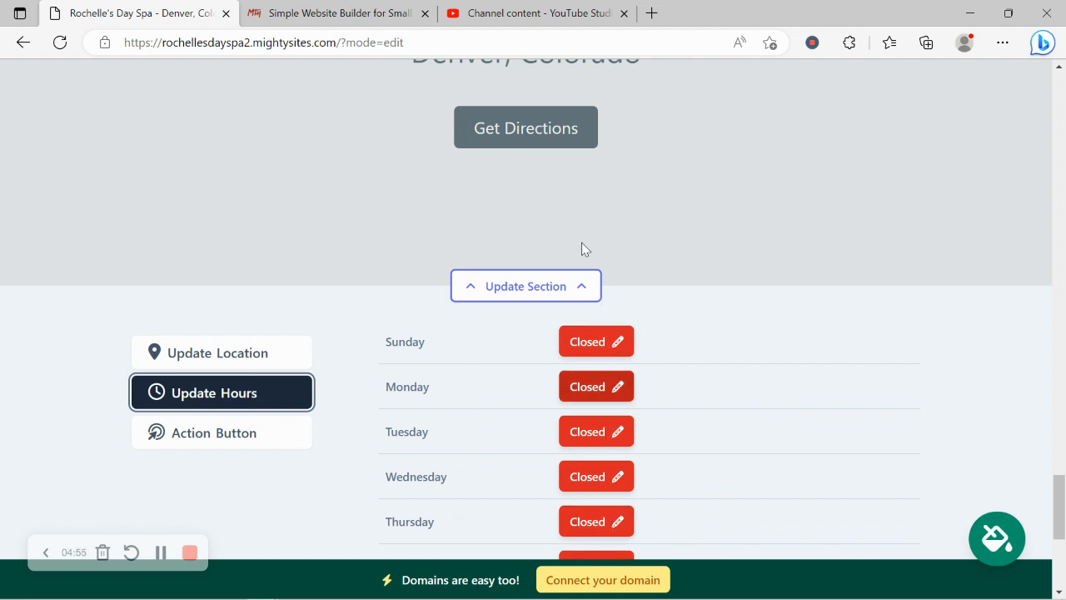
scroll(594, 321, "up", 2)
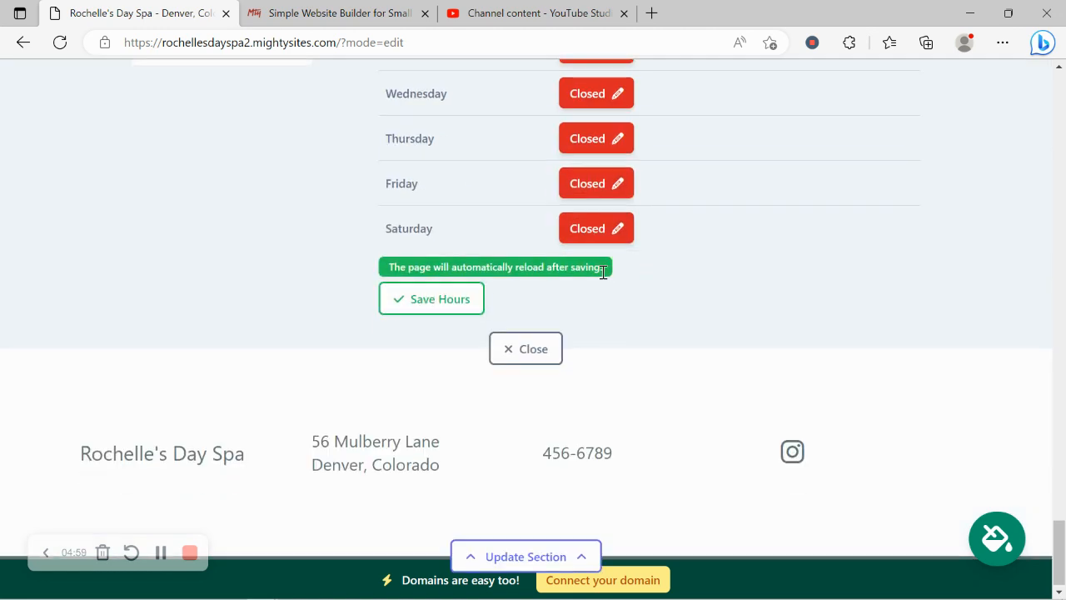
scroll(602, 279, "down", 5)
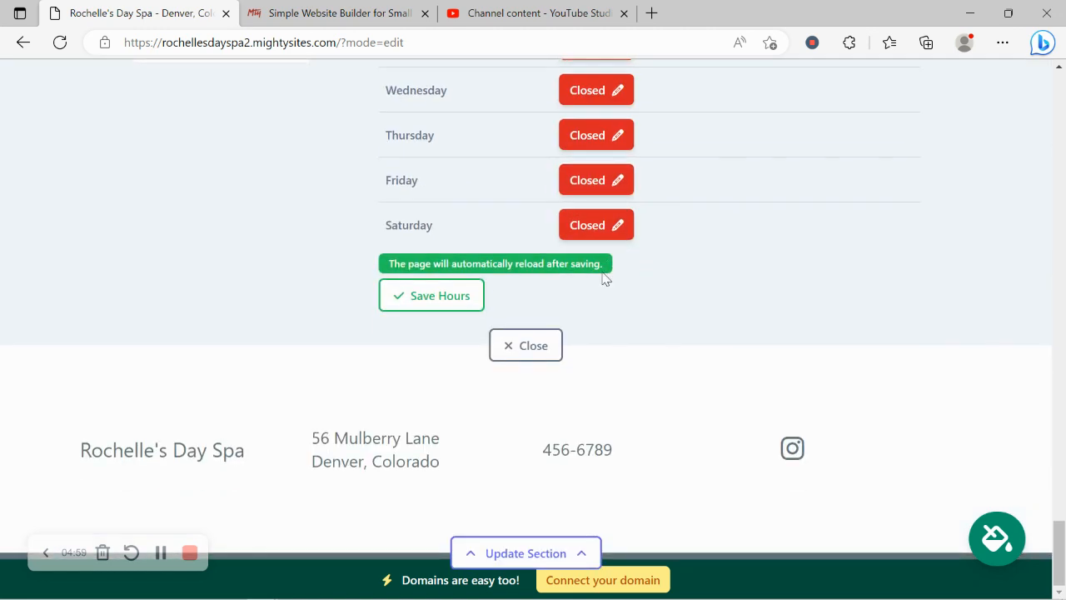
left_click(643, 583)
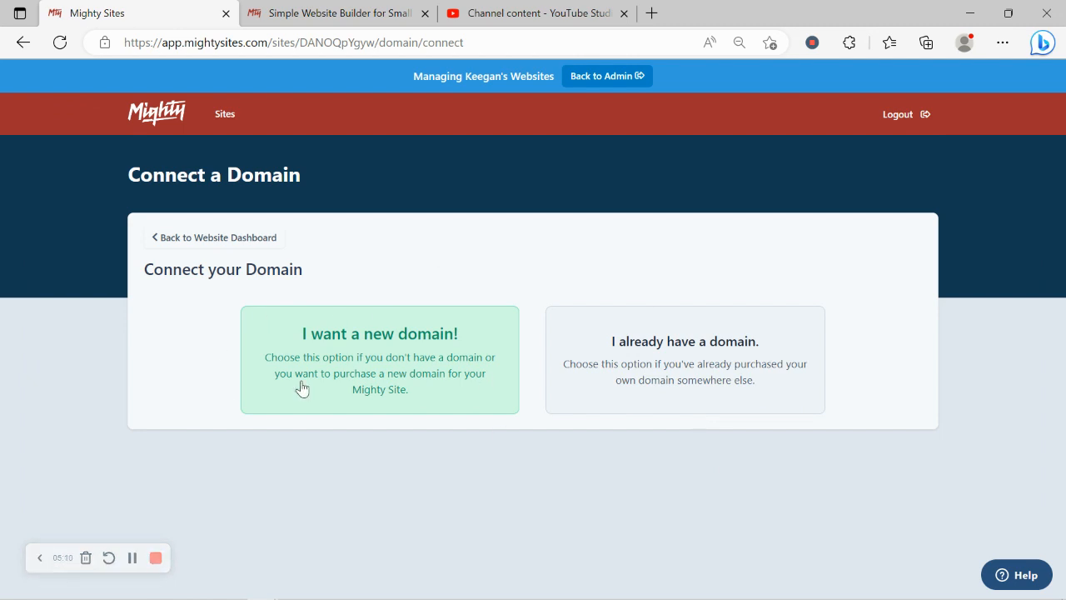
Return to the website dashboard and open rochellesdayspa2.mightysites.com in a new tab.
left_click(222, 243)
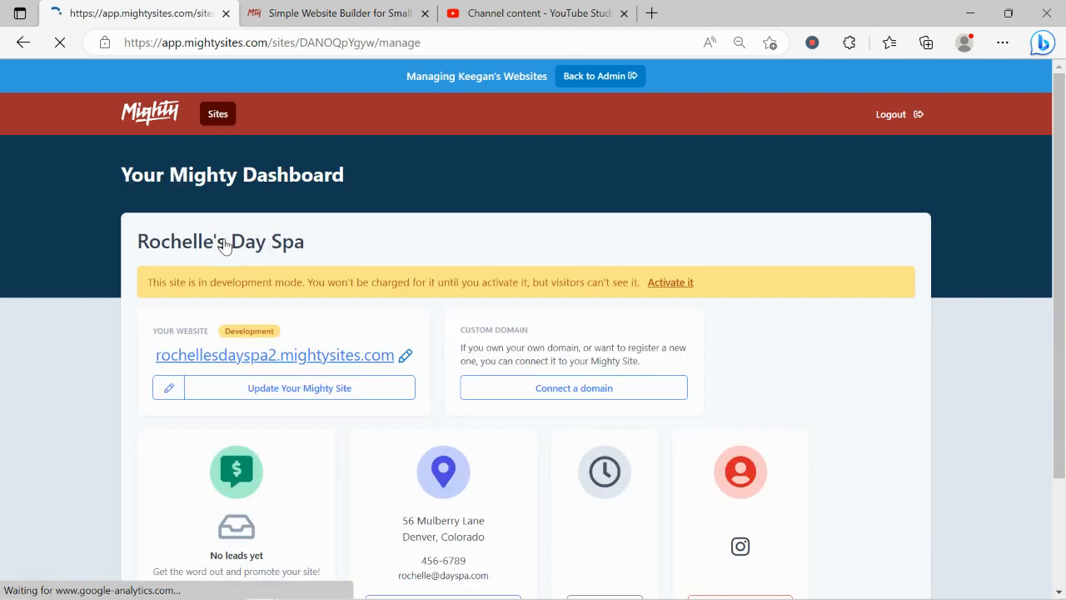
left_click(369, 355)
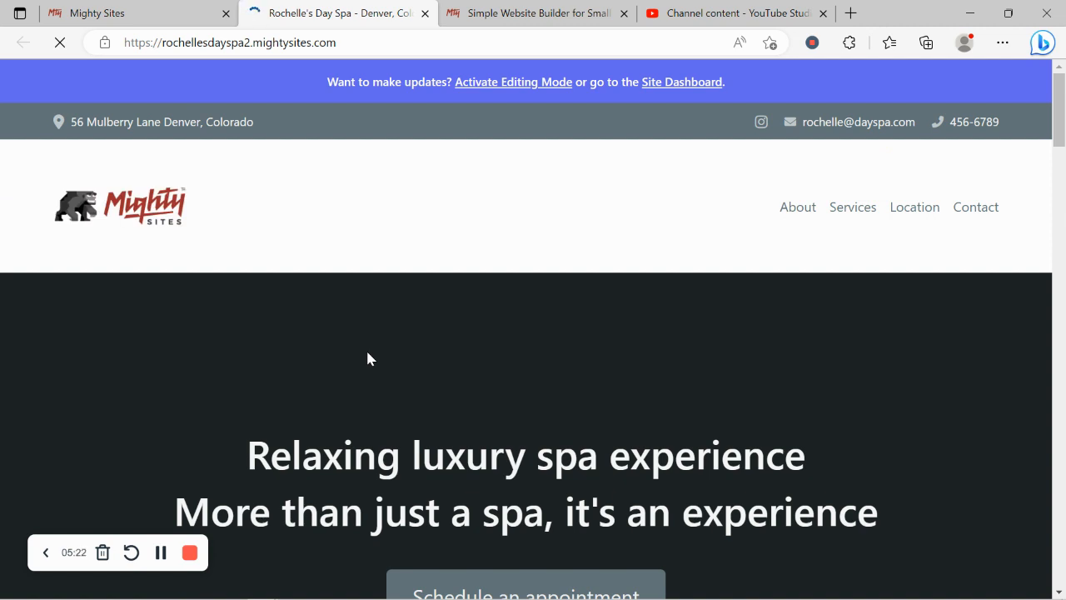
Scroll the live spa site past the hot-stone hero and services text to About Us.
scroll(367, 357, "down", 8)
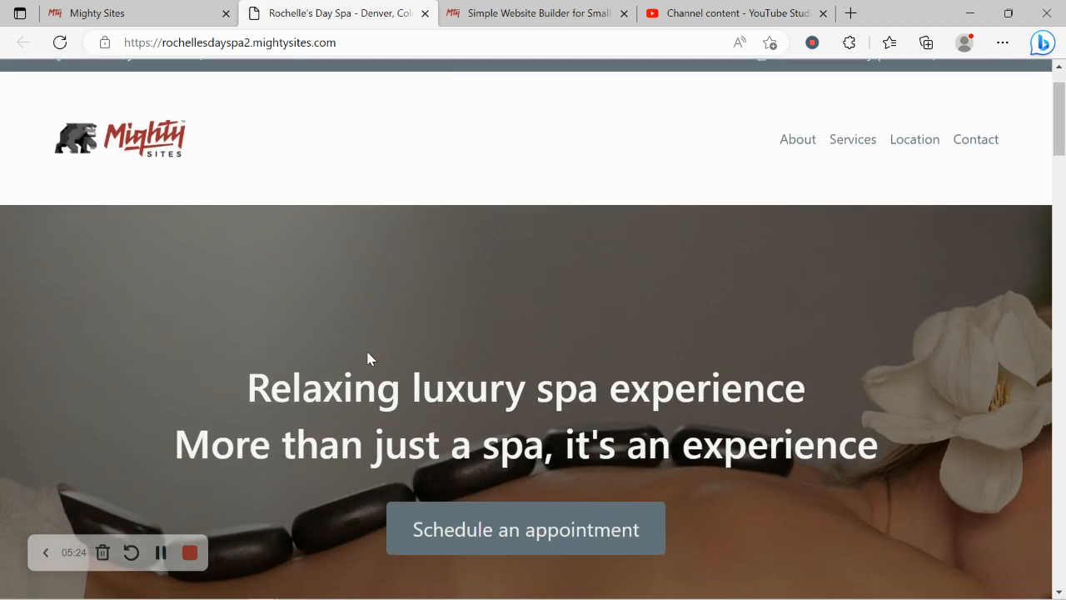
scroll(368, 351, "down", 5)
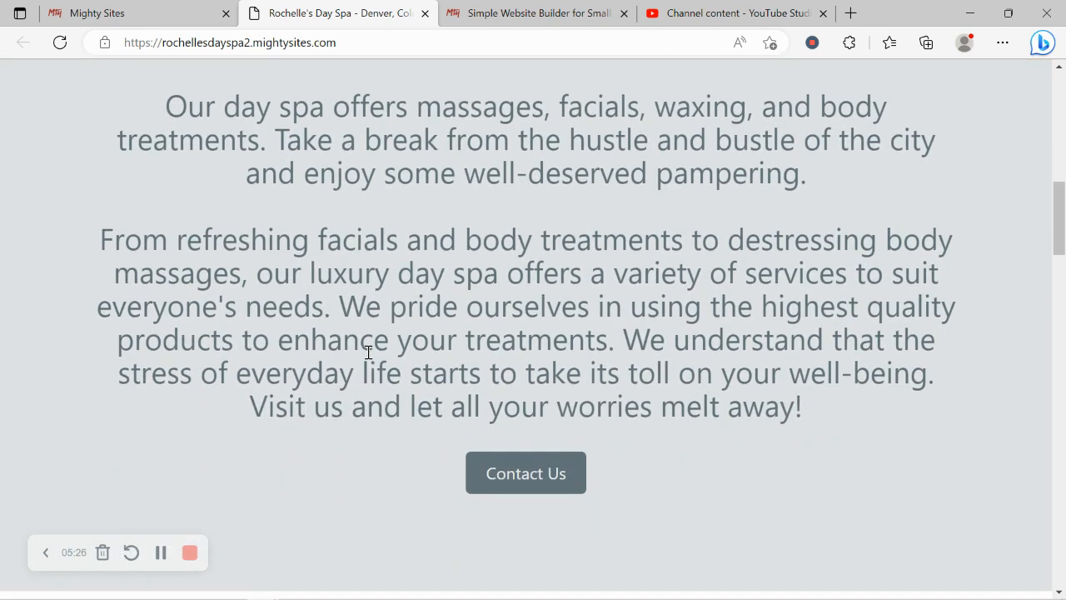
scroll(367, 358, "down", 3)
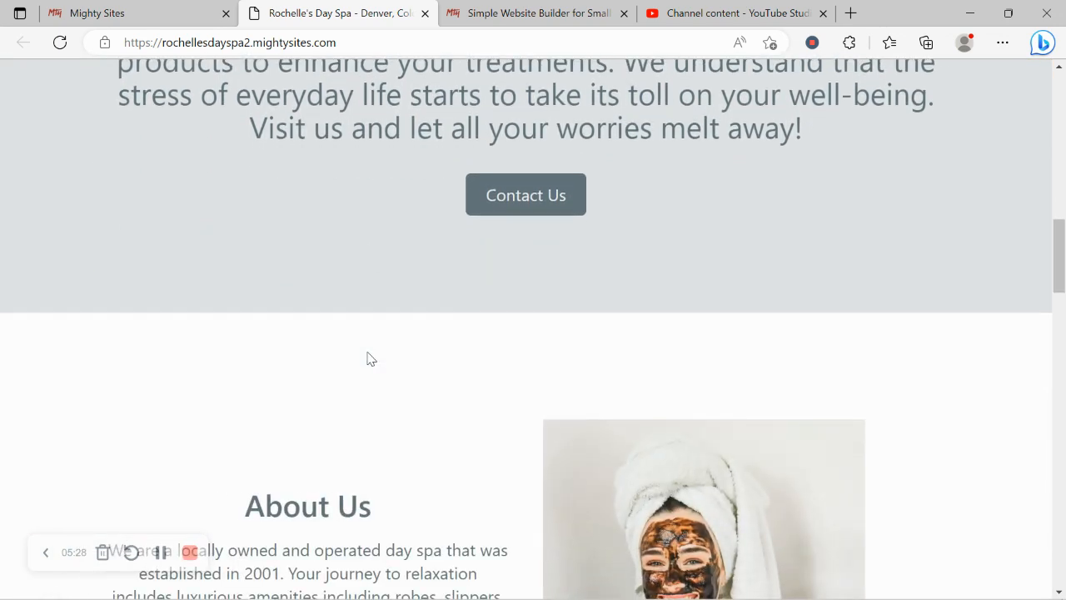
scroll(368, 352, "down", 2)
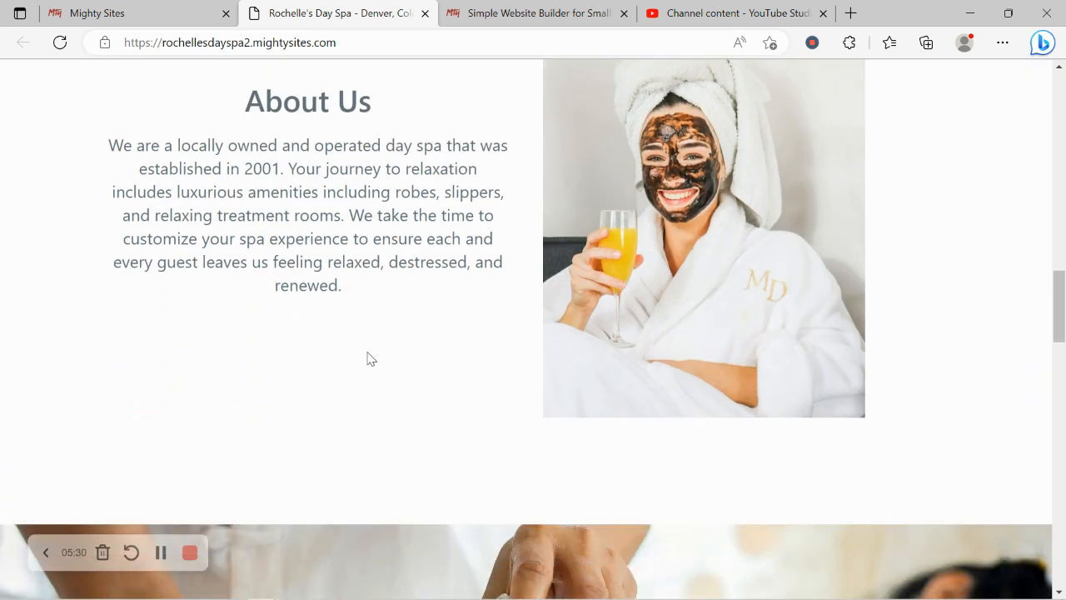